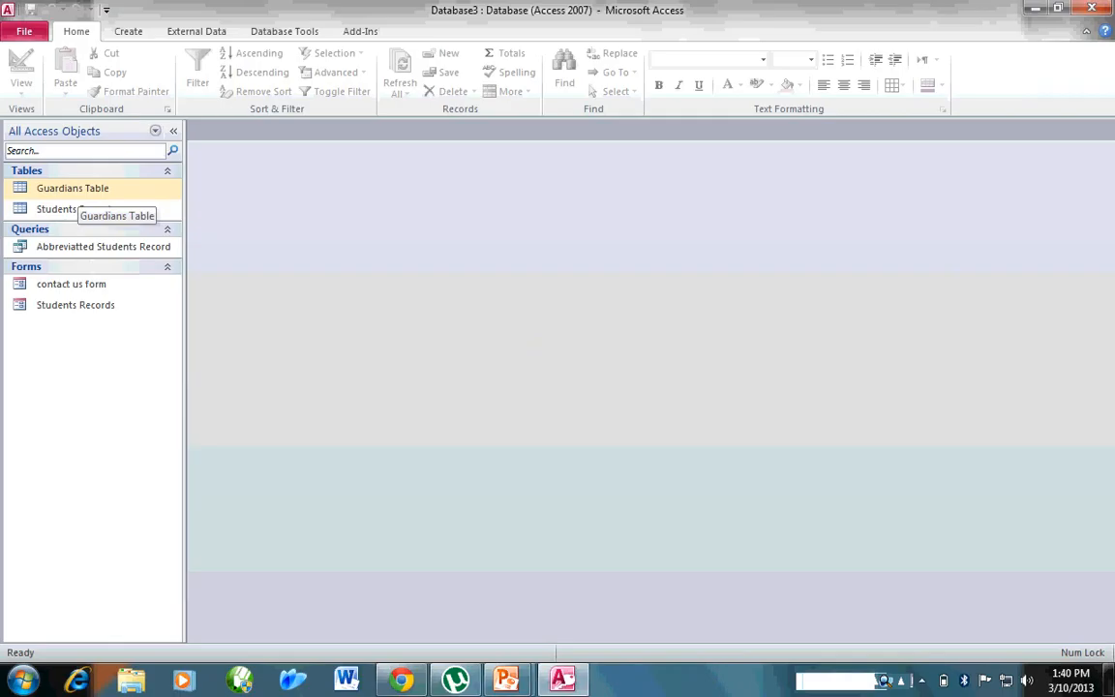
- Create a basic report from the Guardians Table and switch it to Report View
click(78, 190)
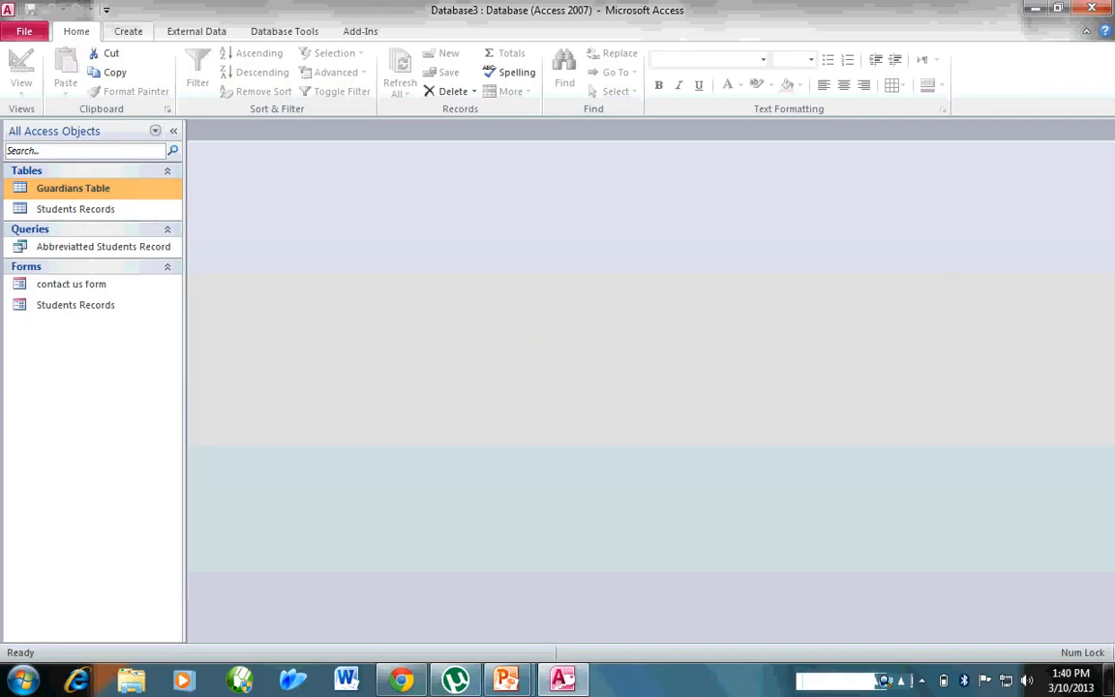
click(129, 31)
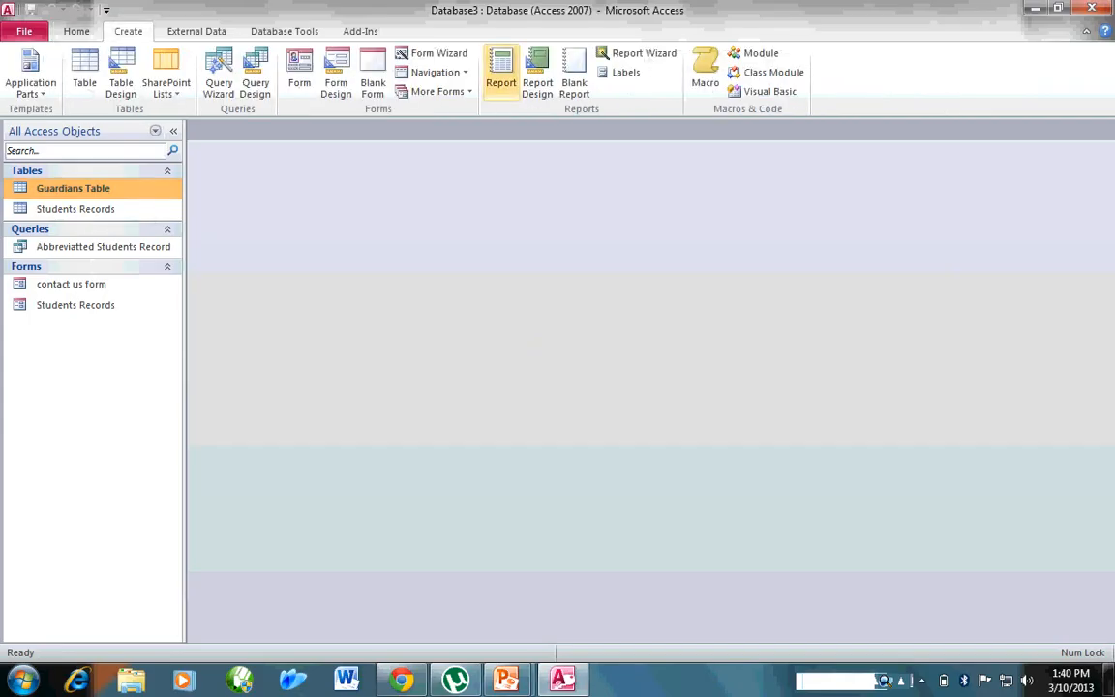
click(500, 75)
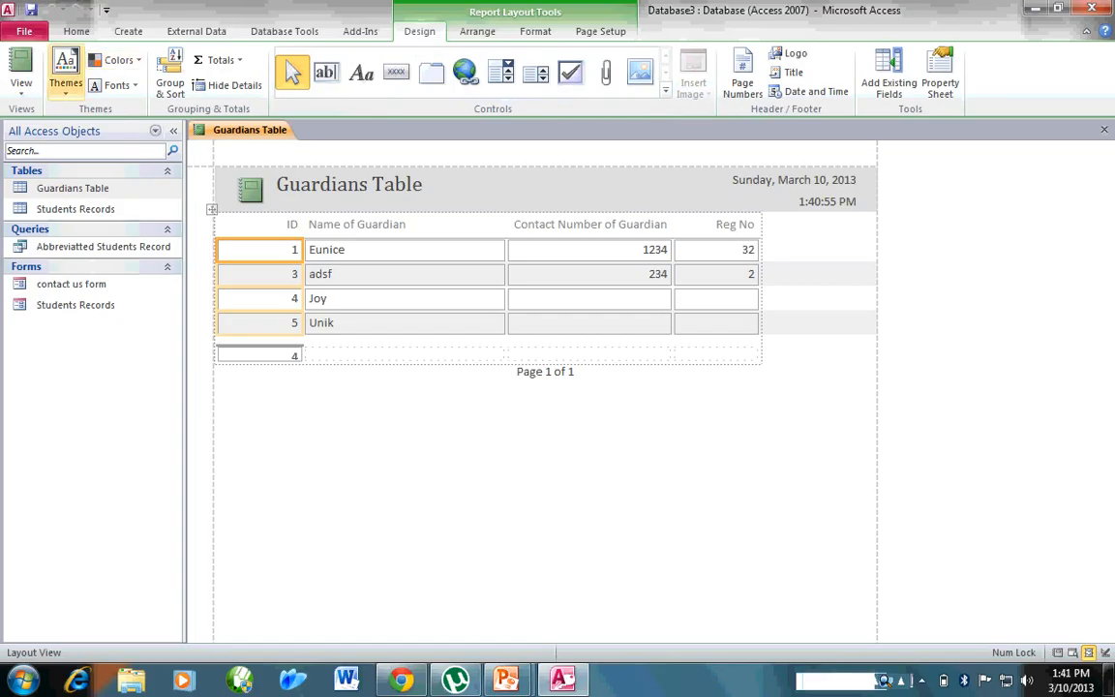
click(21, 65)
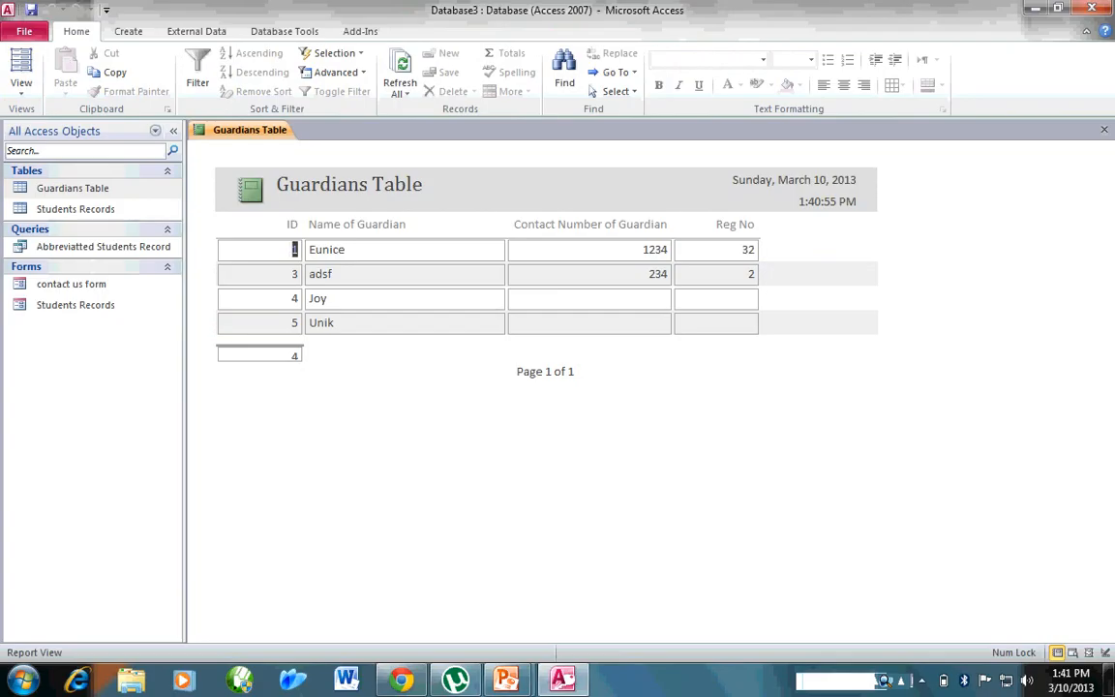
- Create a basic report from the Students Records table and switch it to Report View
click(75, 209)
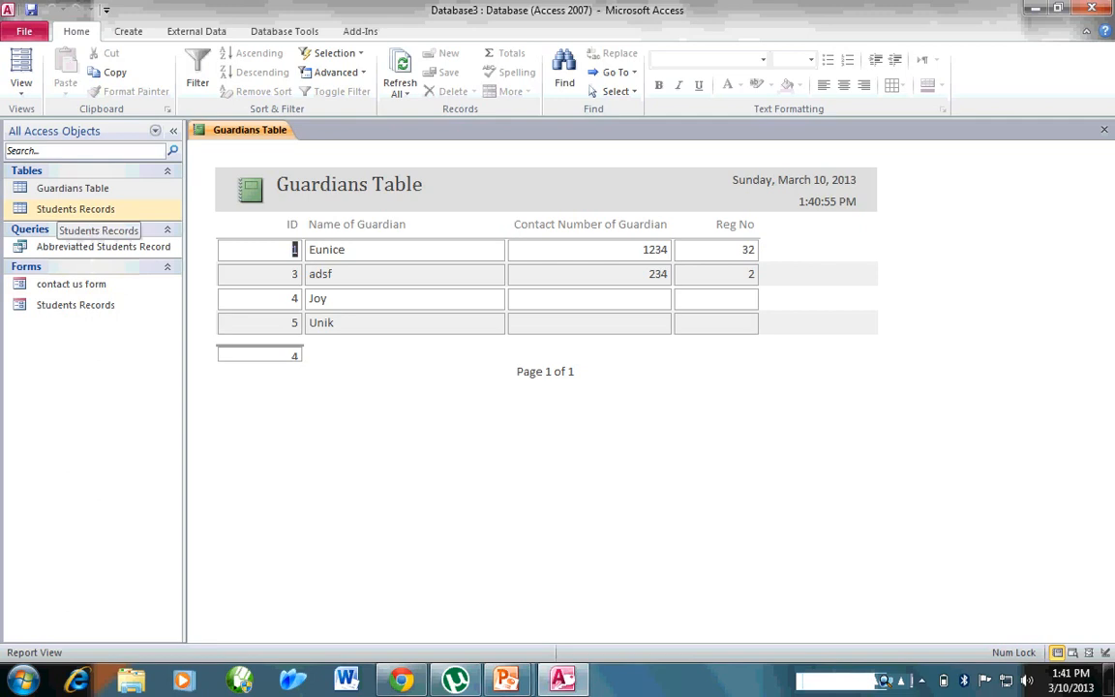
click(128, 31)
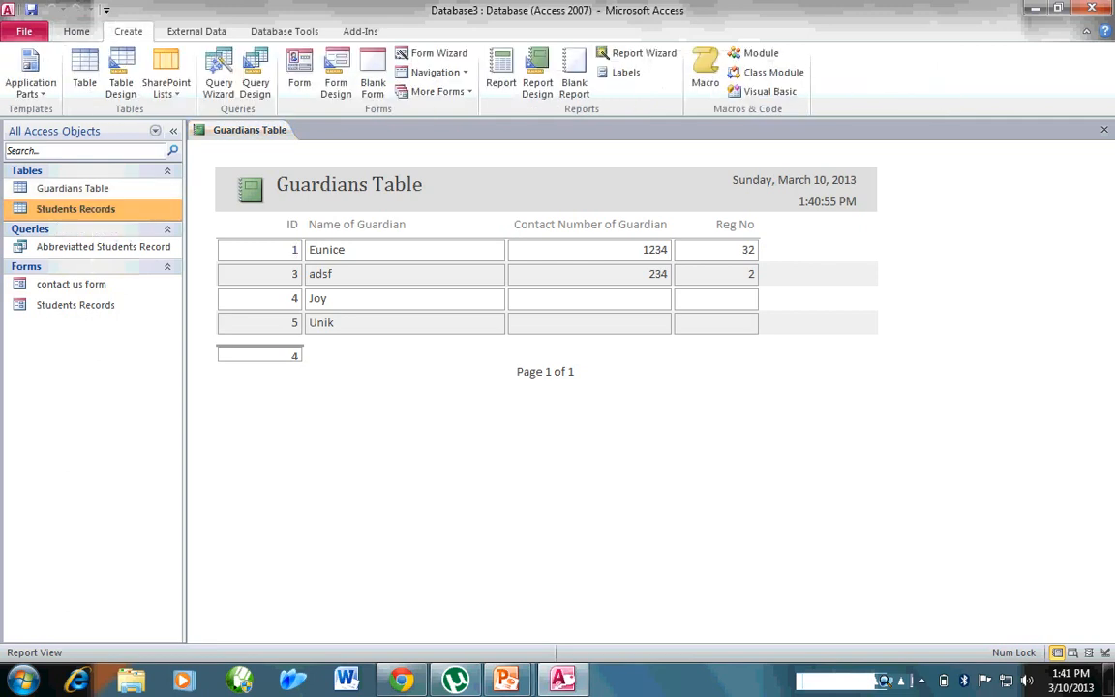
click(501, 77)
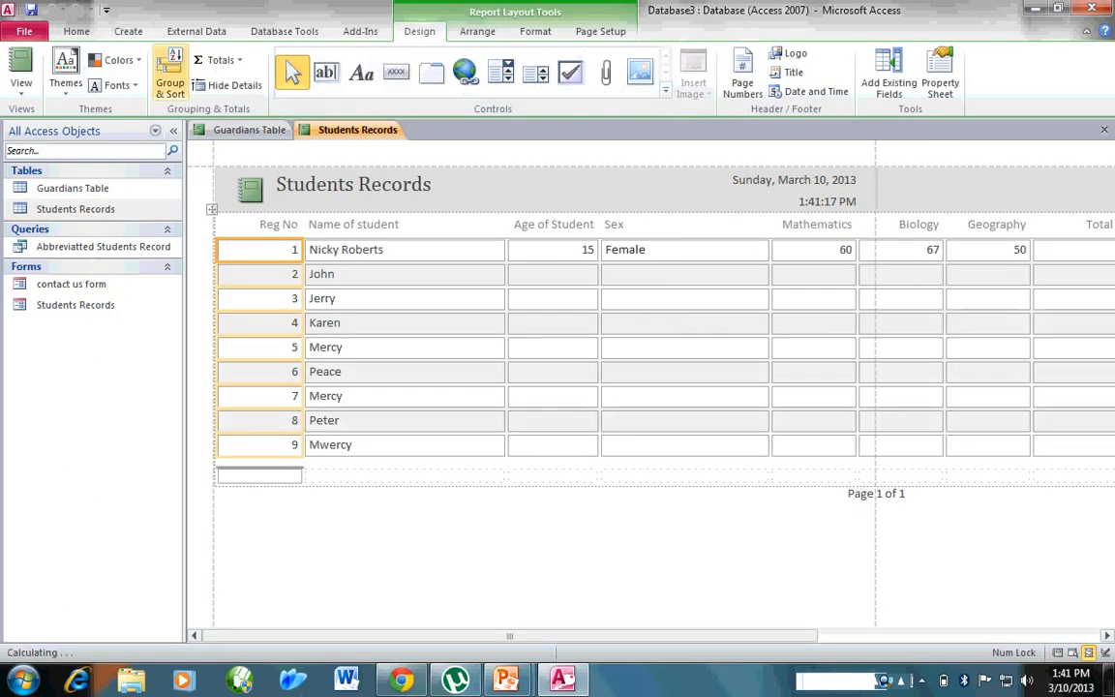
click(20, 70)
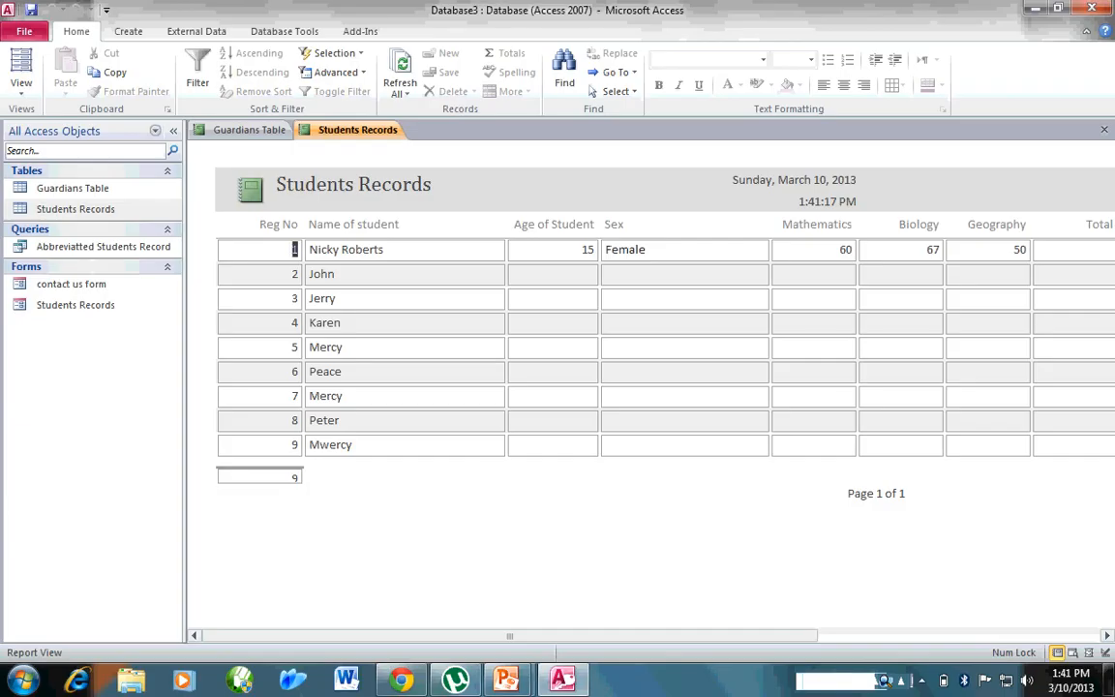
- Create a basic report from the Abbreviatted Students Record query and display it in Report View
click(103, 247)
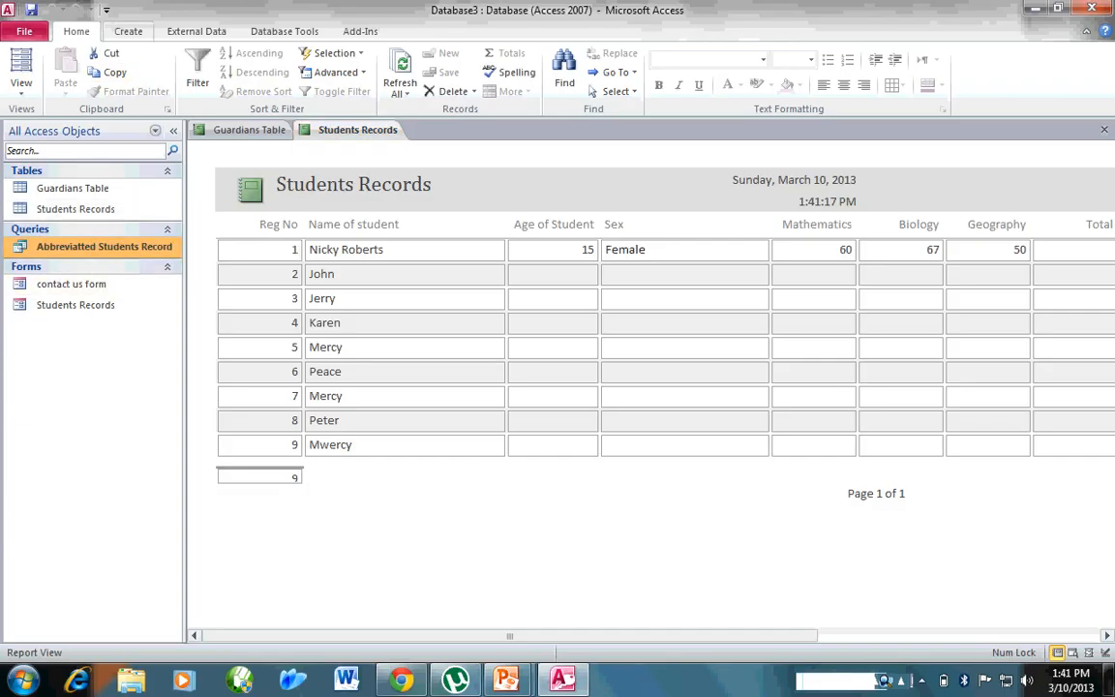
click(128, 31)
click(501, 75)
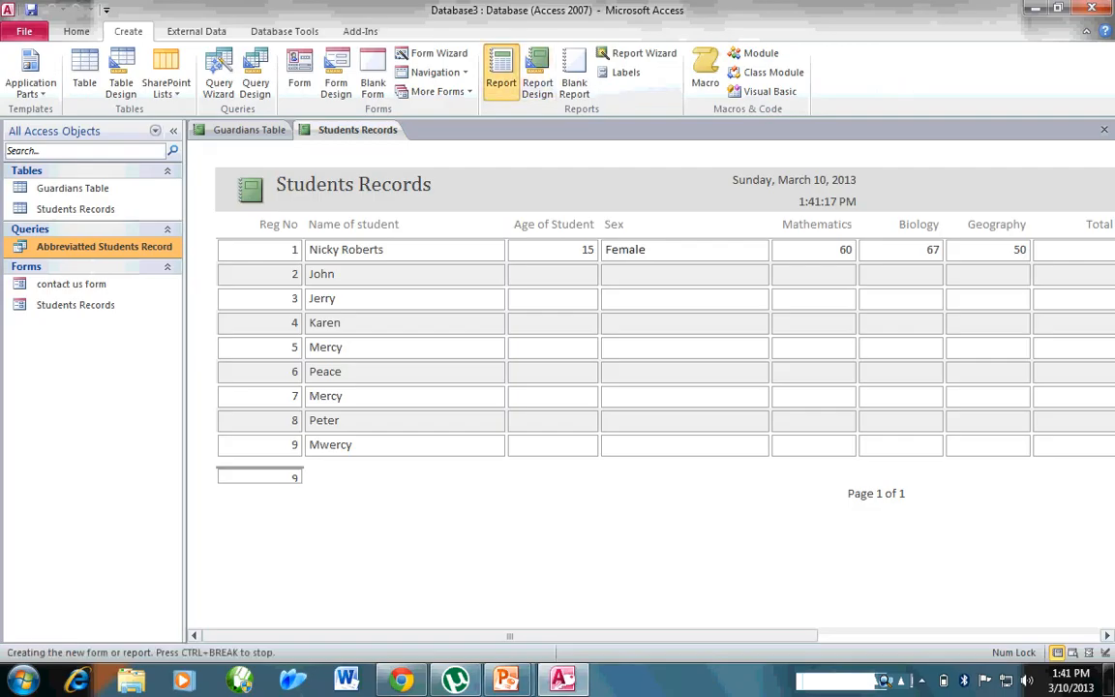
click(21, 60)
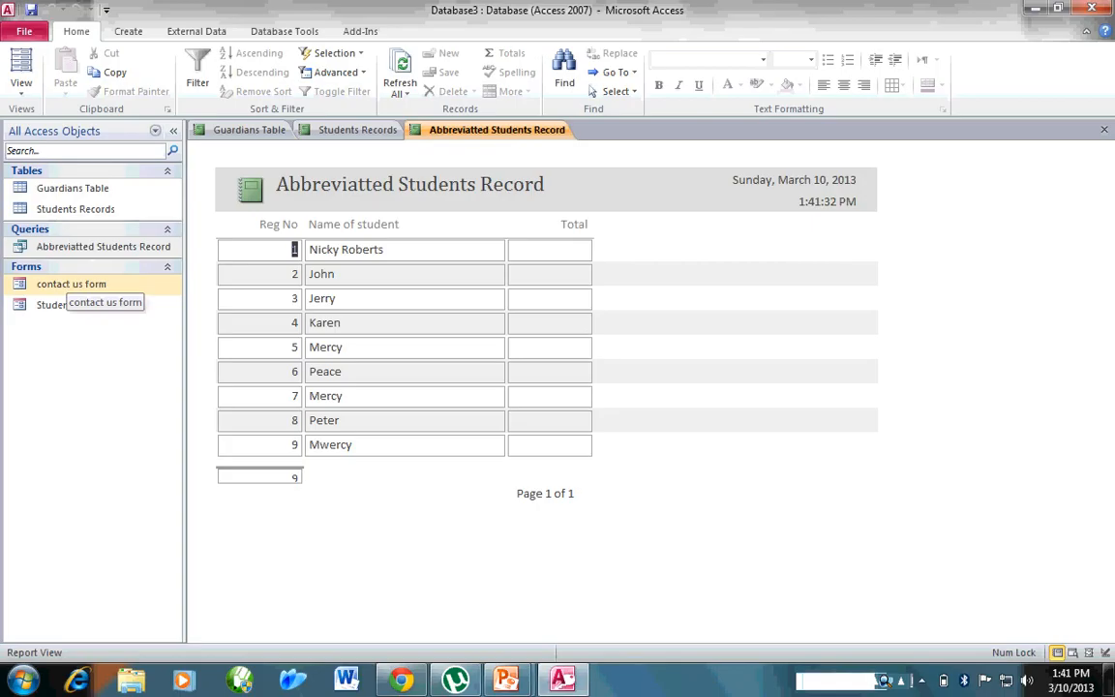
- Create a basic report from the contact us form and display it in Report View
click(72, 283)
click(127, 31)
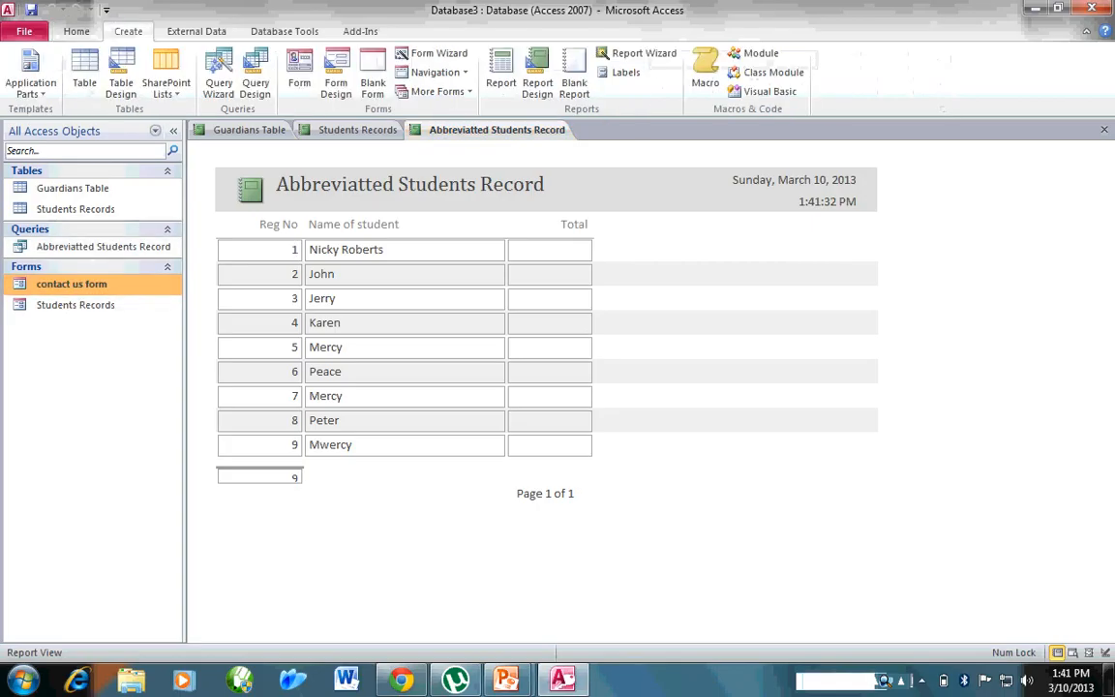
click(500, 73)
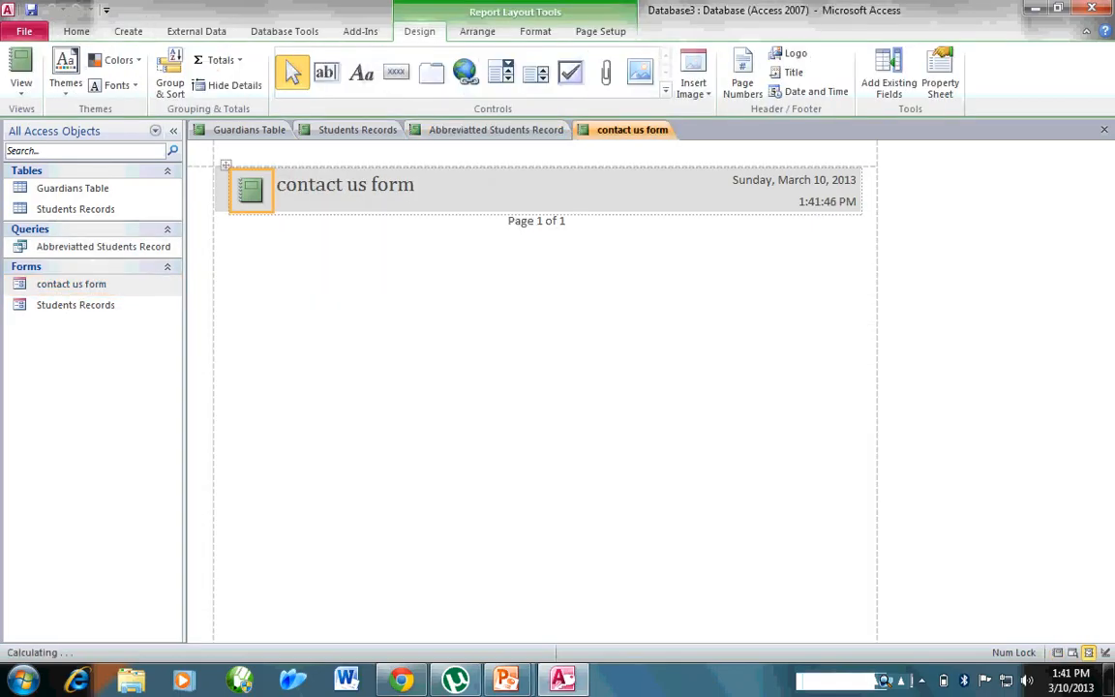
click(21, 60)
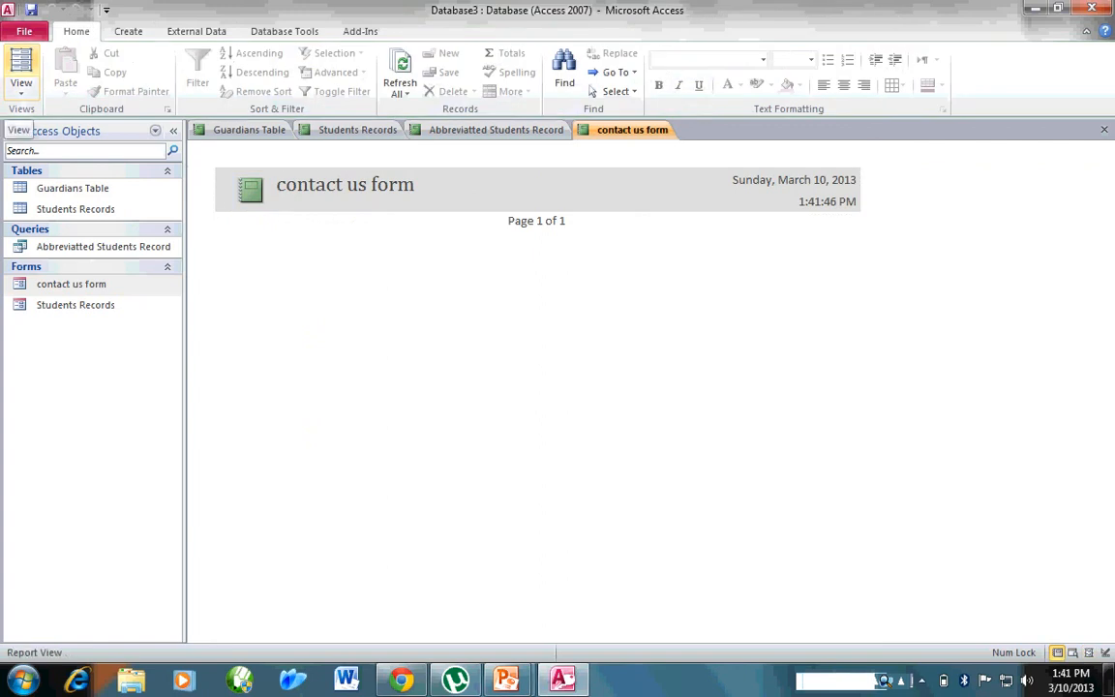
- Create a basic report from the Students Records form and display it in Report View
click(76, 304)
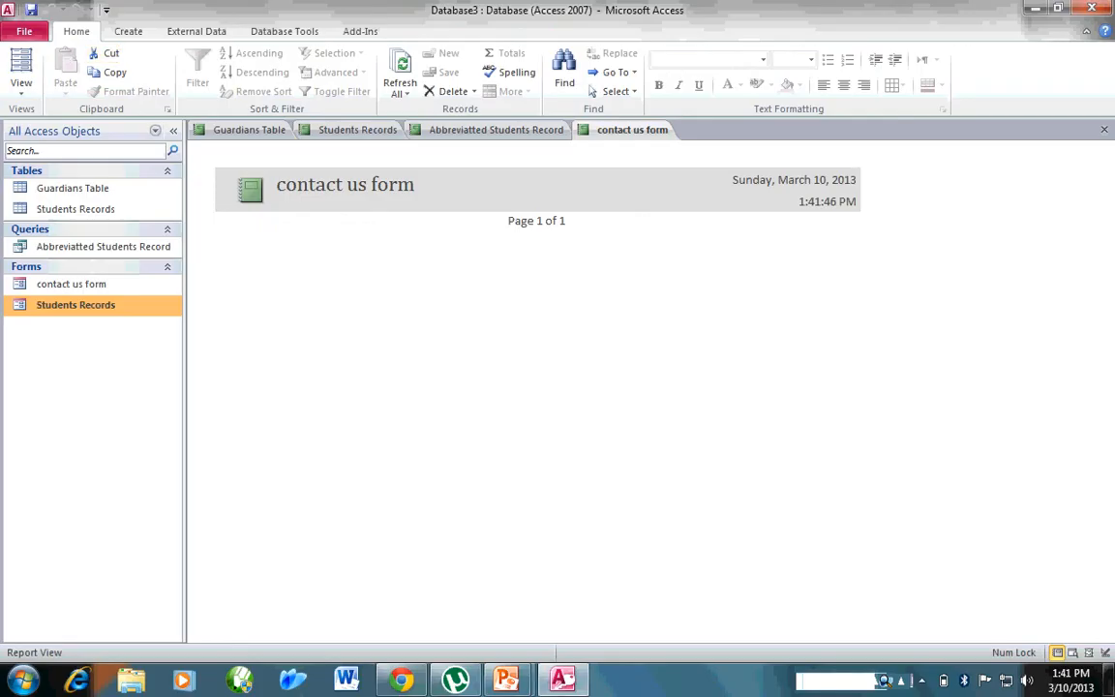
click(128, 31)
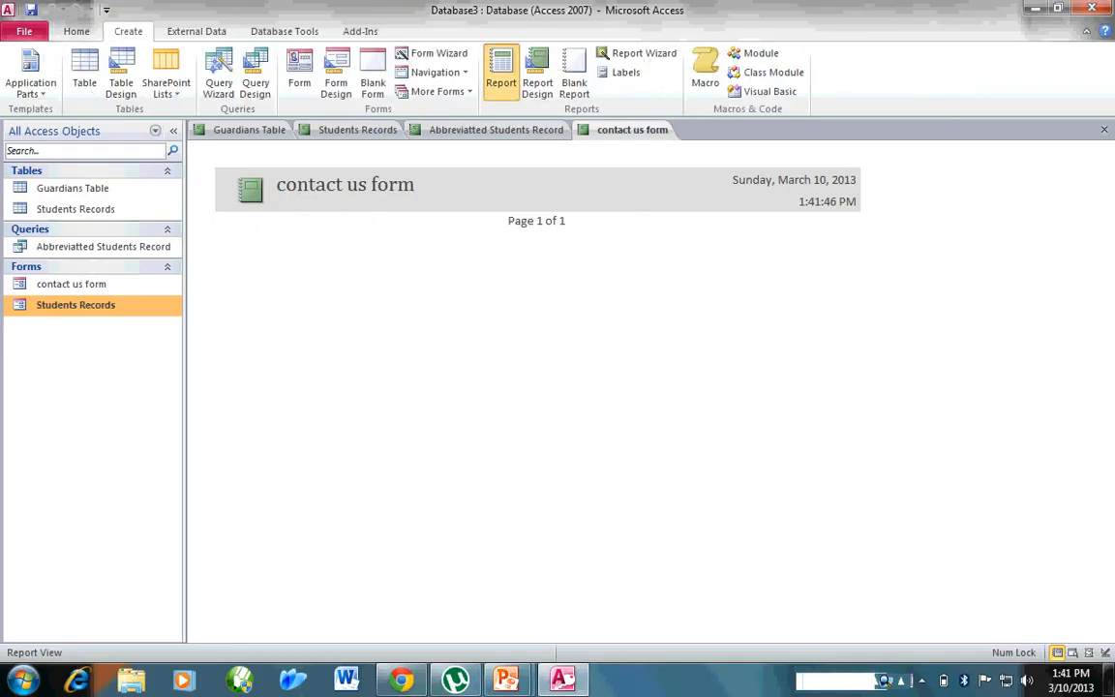
click(501, 70)
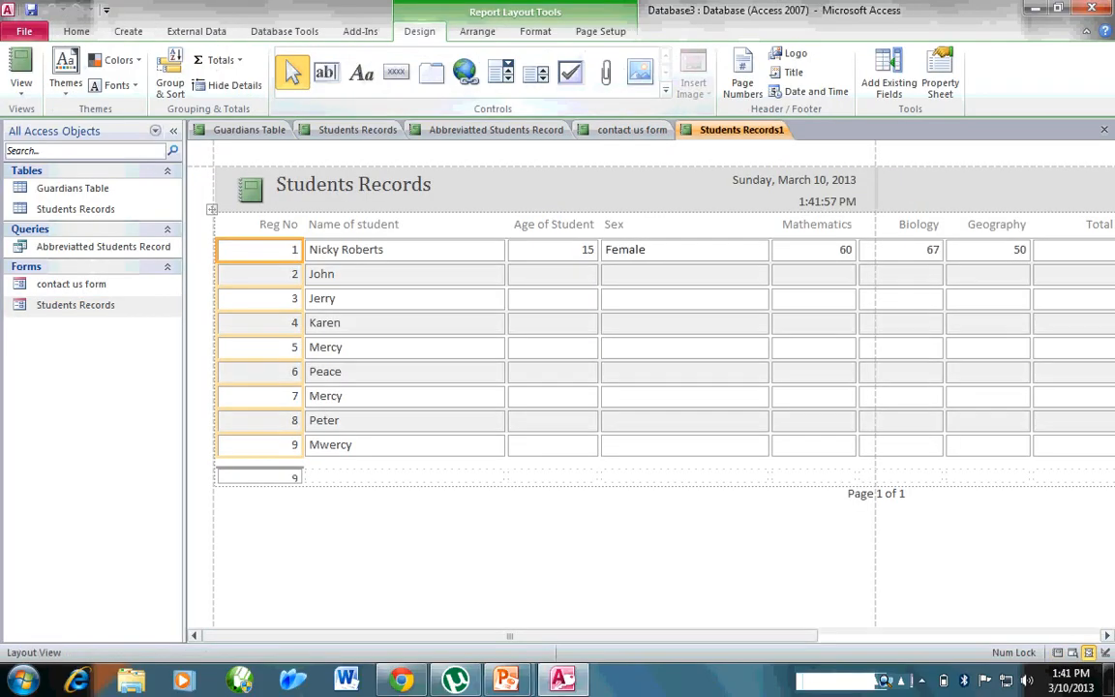
click(20, 61)
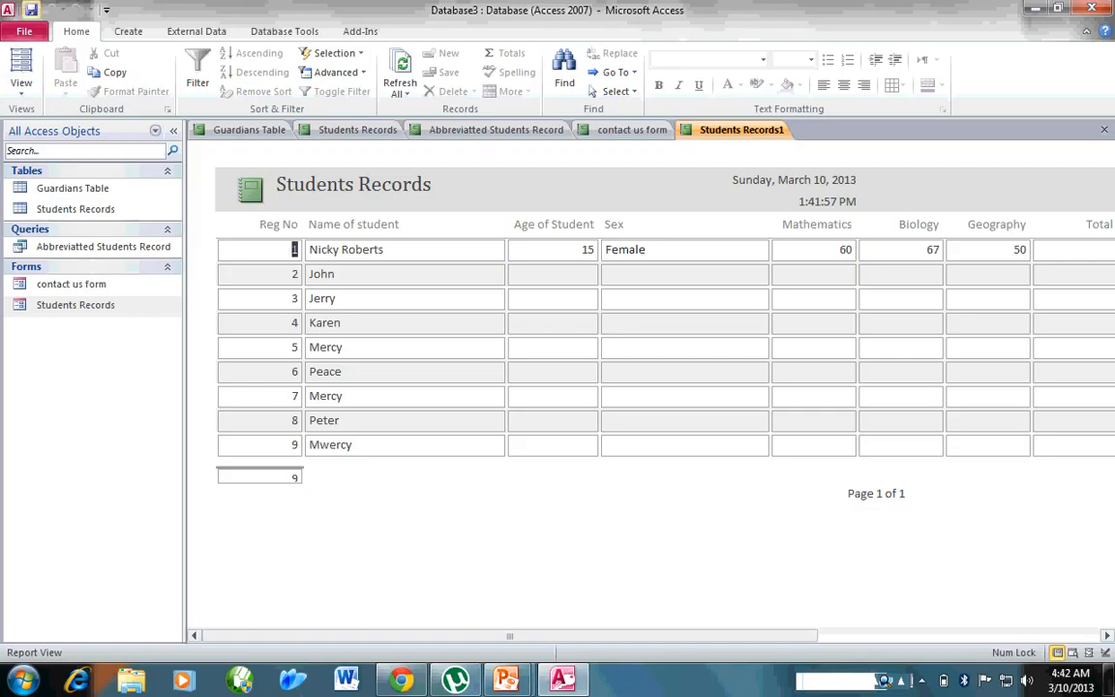
- Save the report made from the Students Records form as Students Records1 and the contact report as contact us form
click(31, 9)
key(Return)
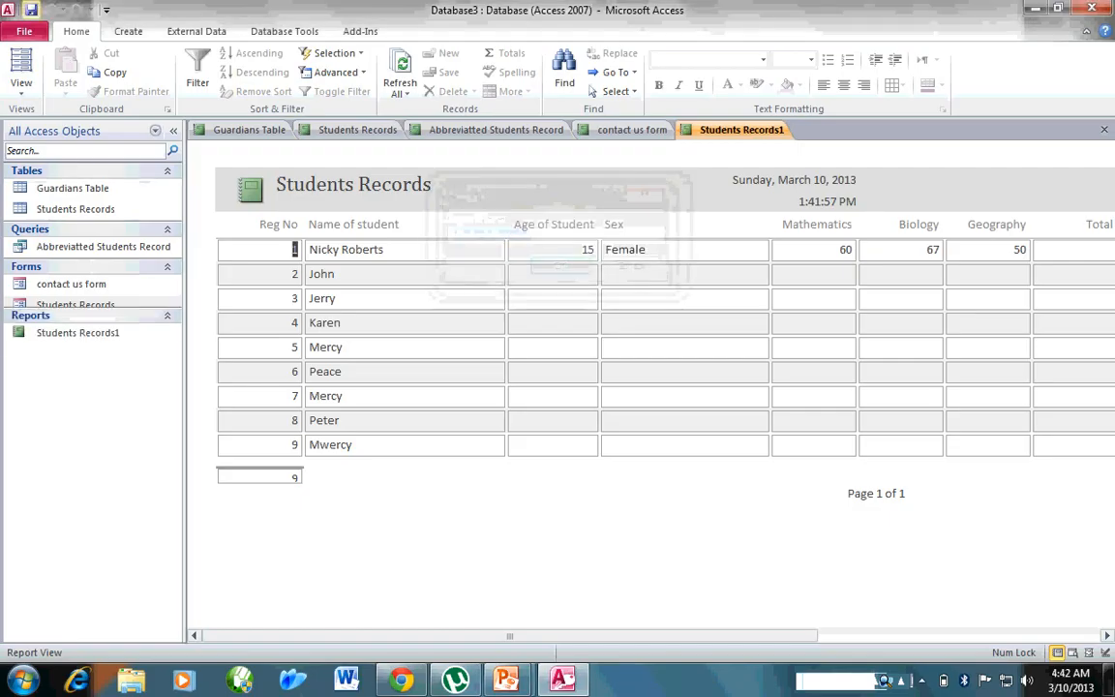
click(631, 130)
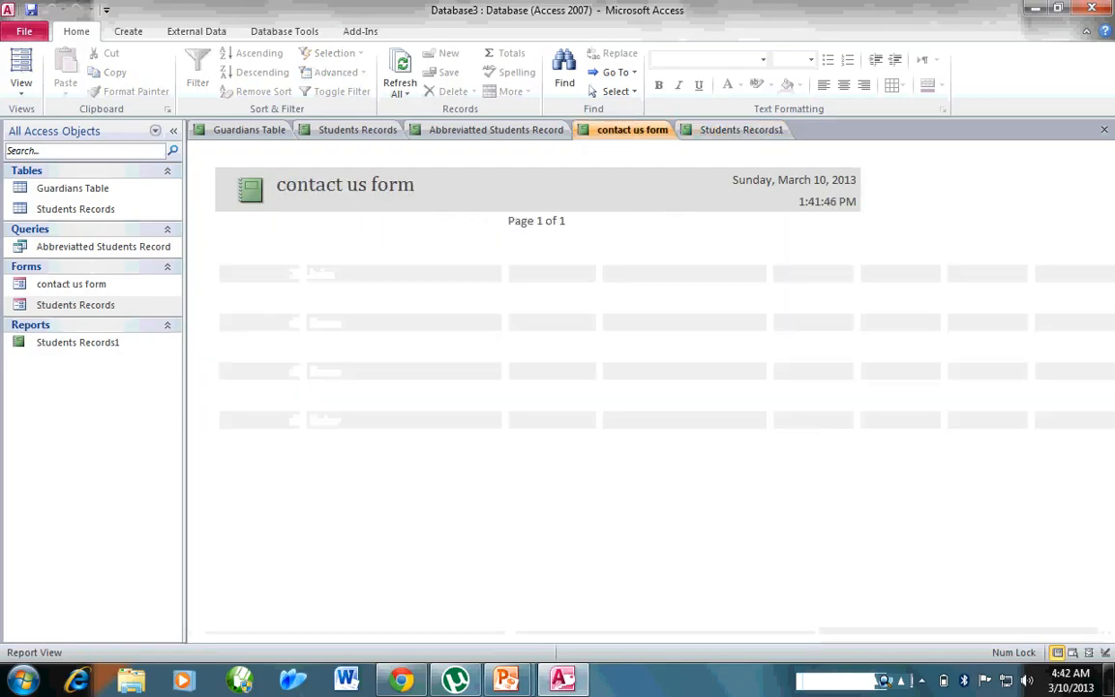
click(31, 9)
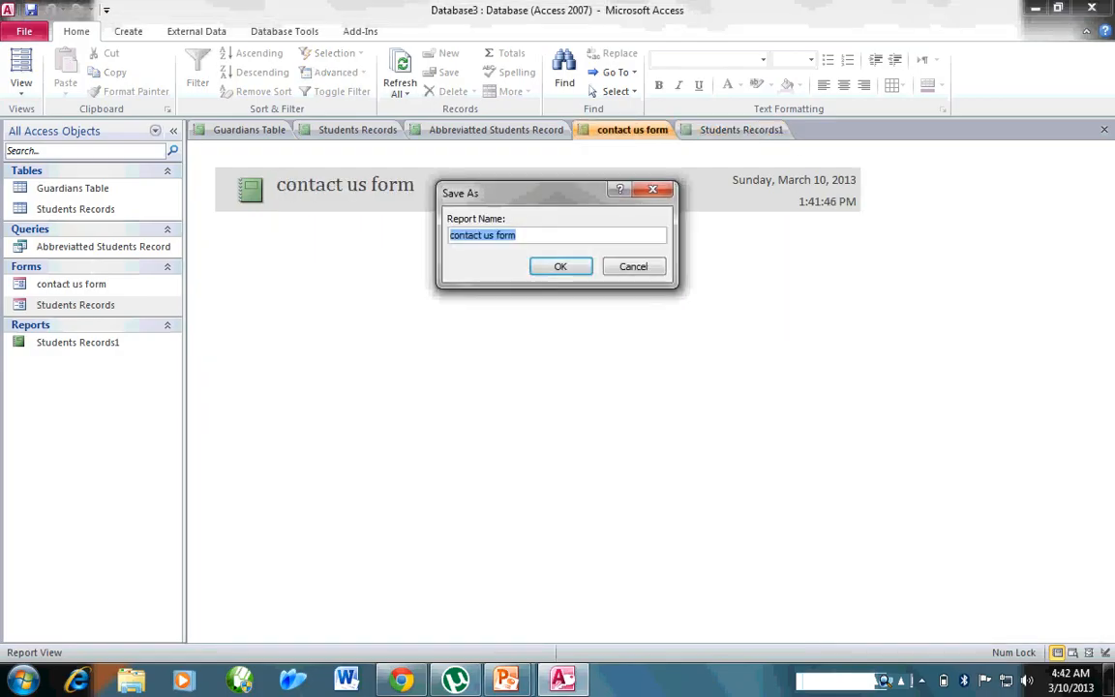
key(Return)
- Save the Abbreviatted Students Record, Students Records and Guardians Table reports under their proposed names
click(496, 129)
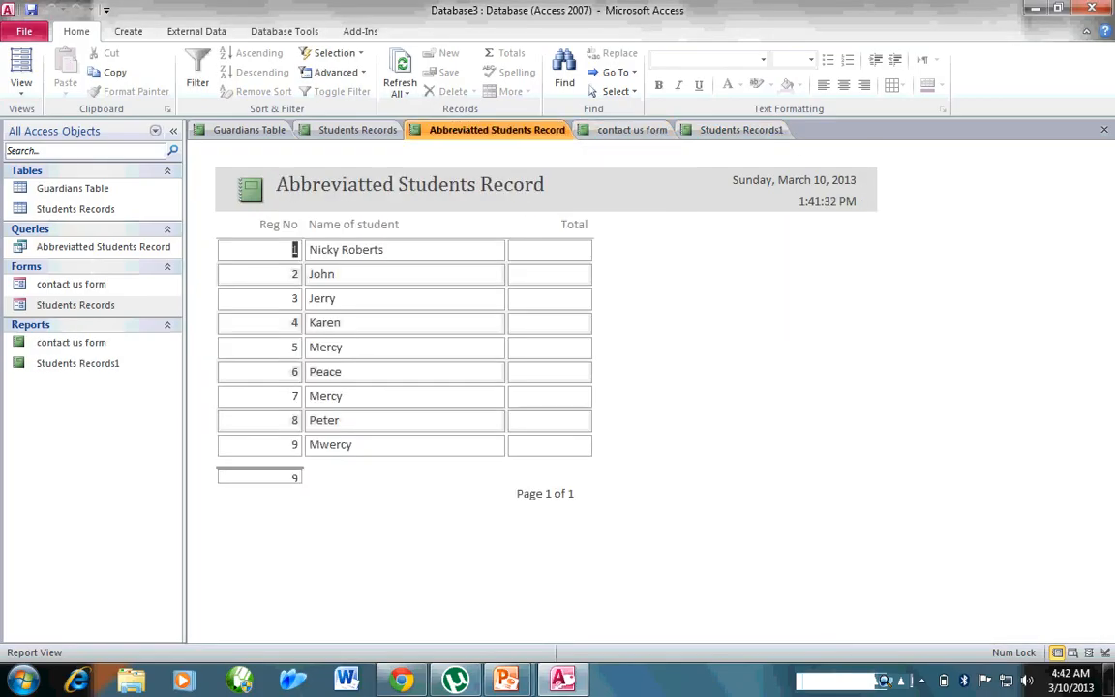
click(31, 8)
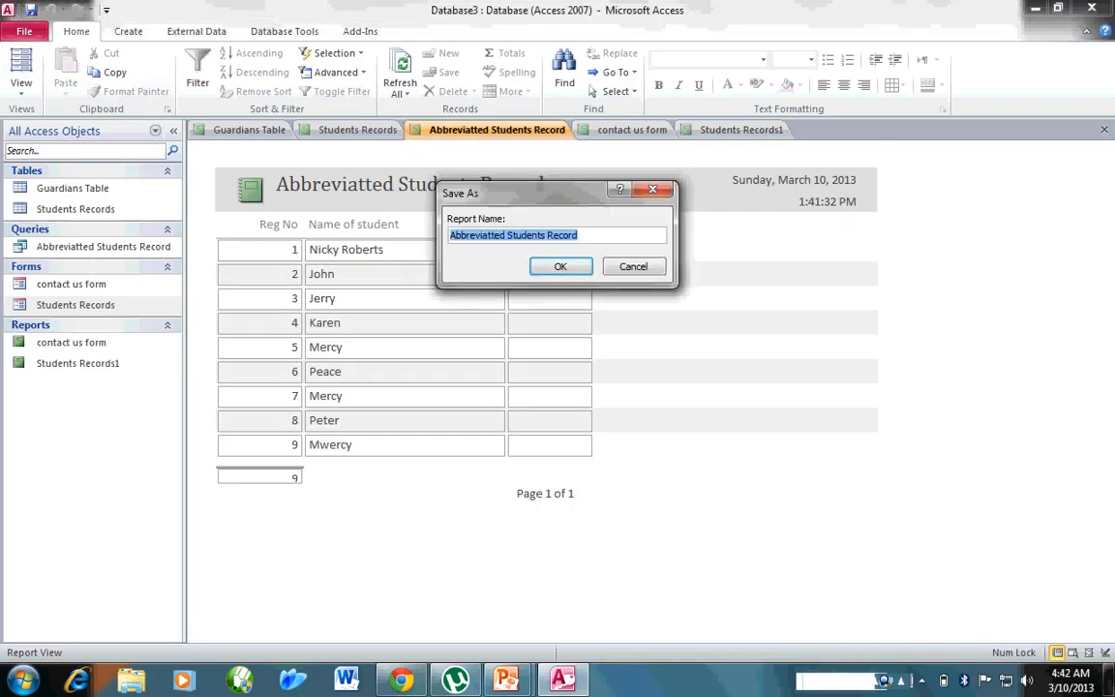
key(Return)
click(357, 130)
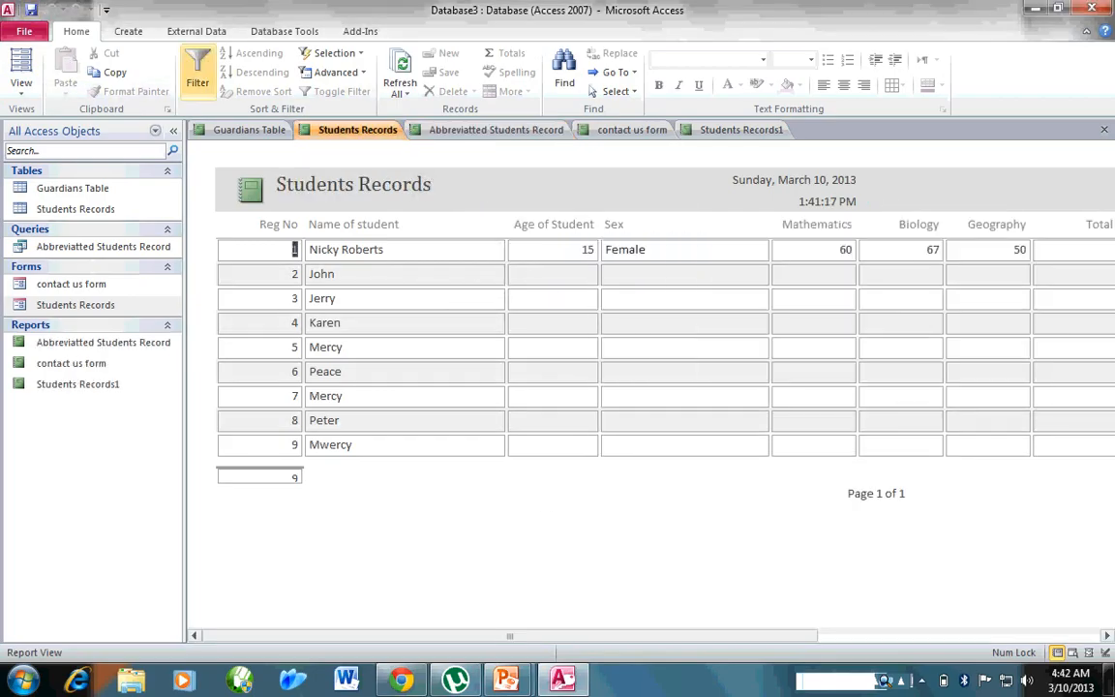
click(31, 9)
key(Return)
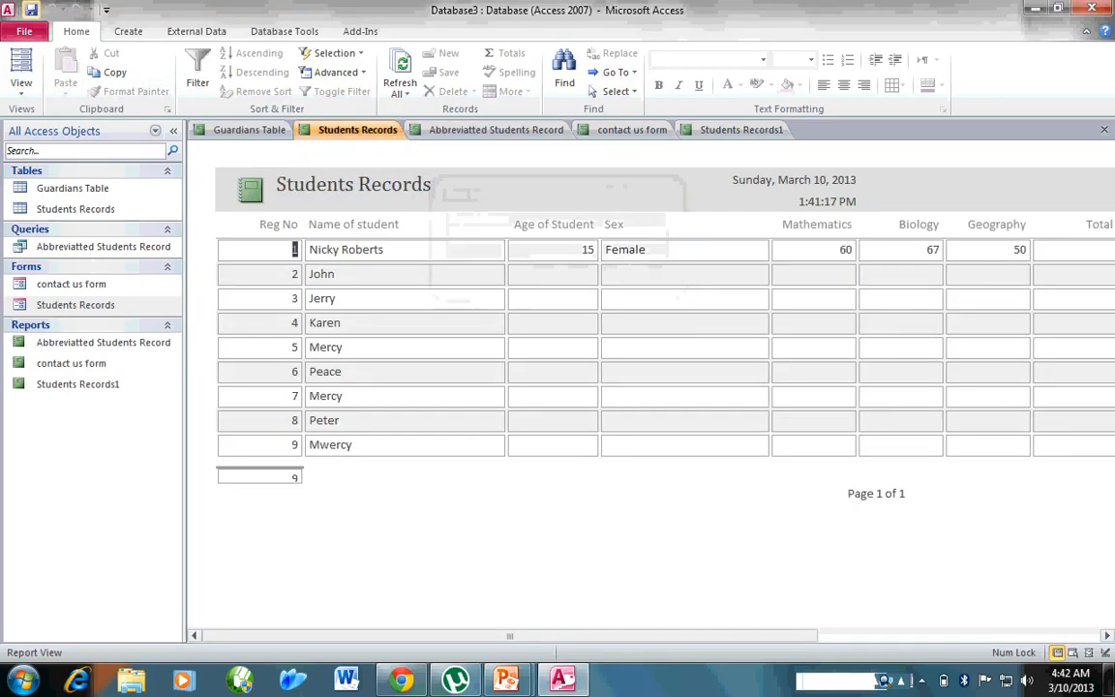
click(249, 130)
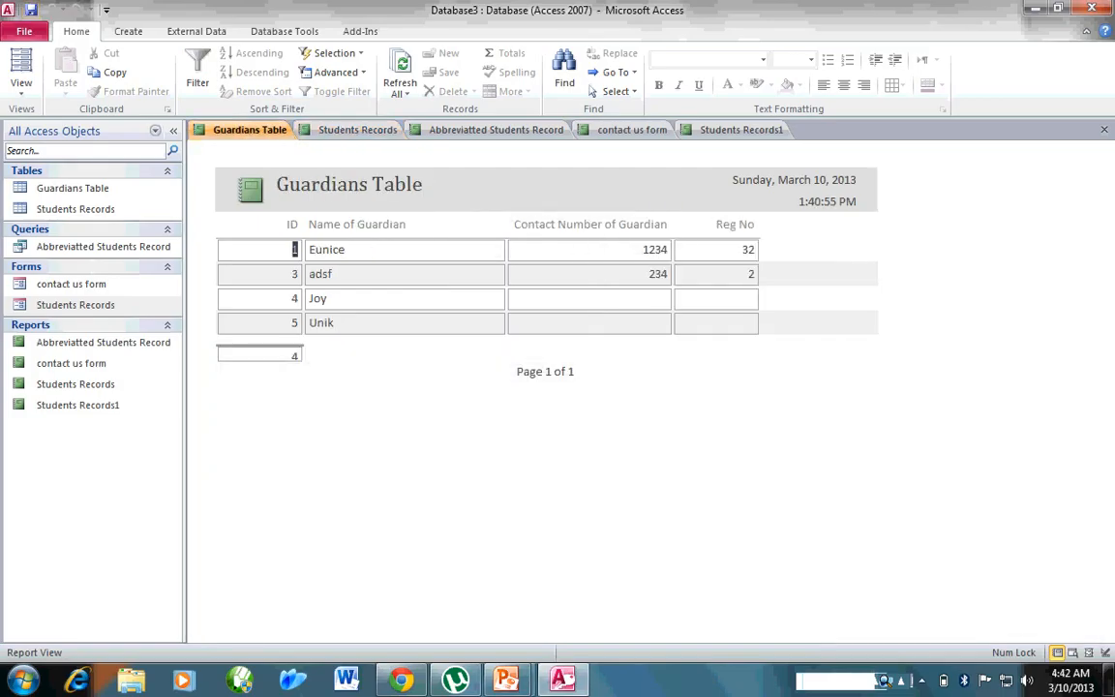
click(31, 8)
key(Return)
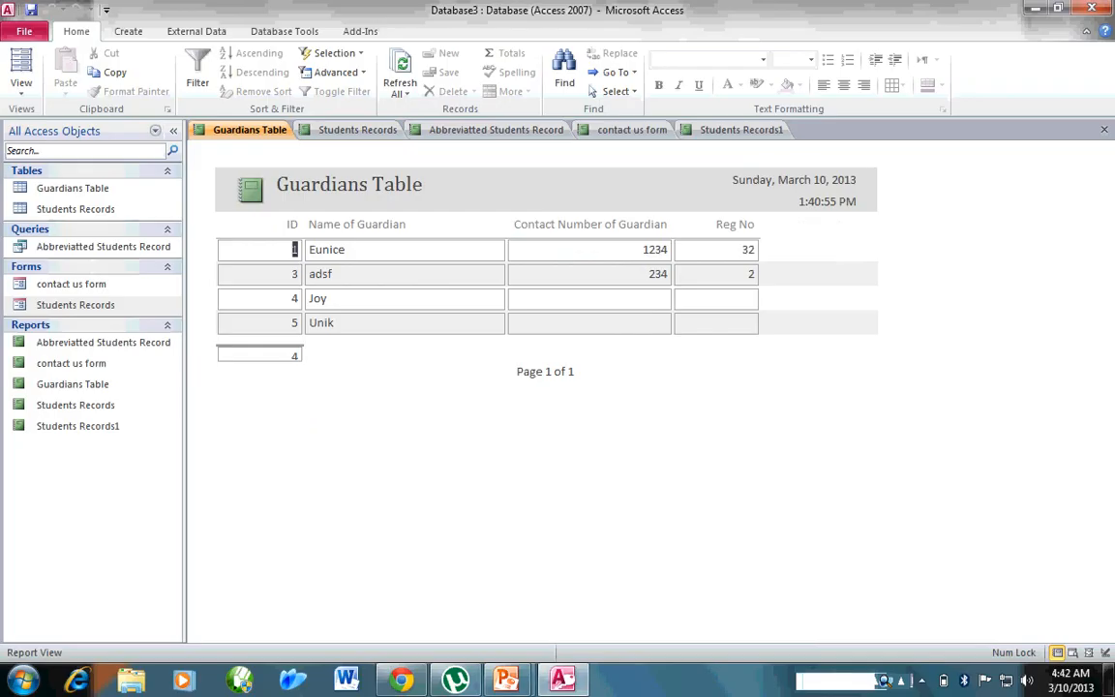
- Close all five open reports
click(1104, 130)
click(1104, 130)
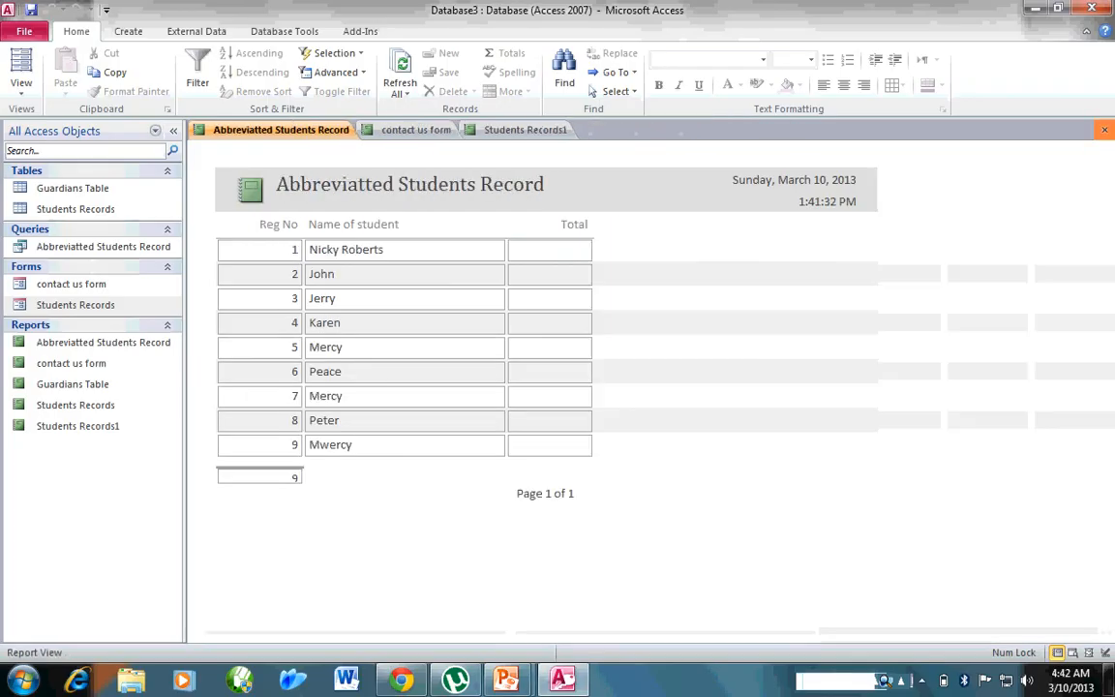
click(1104, 130)
click(1104, 130)
click(1104, 129)
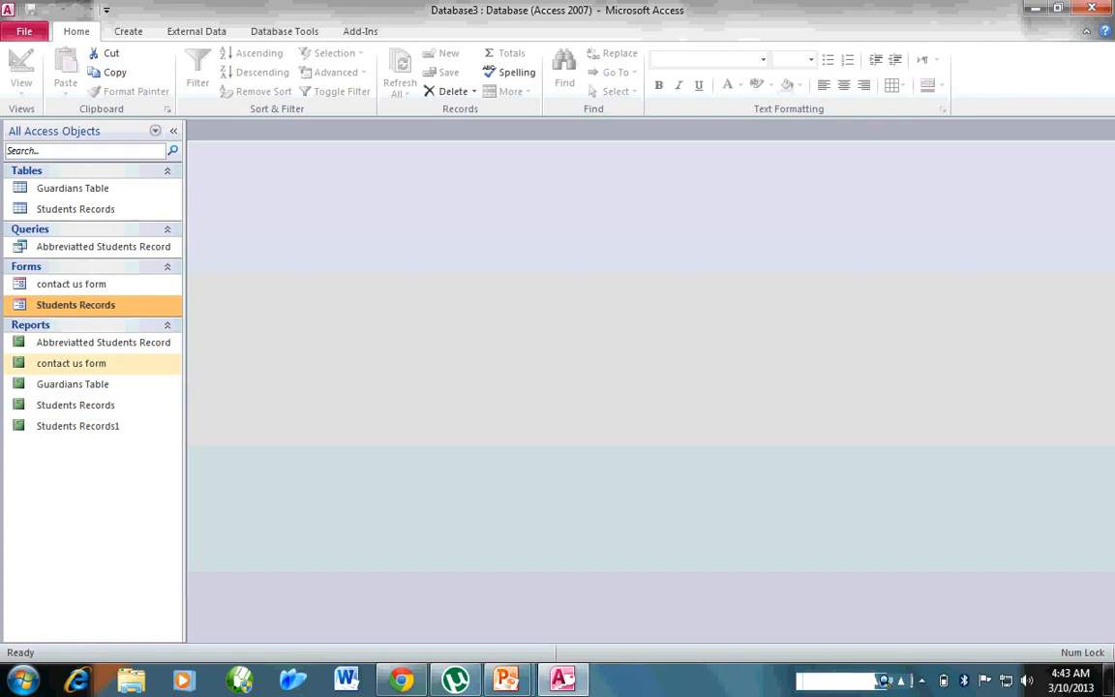
- Open the saved Abbreviatted Students Record report and the contact us form for viewing
double_click(103, 342)
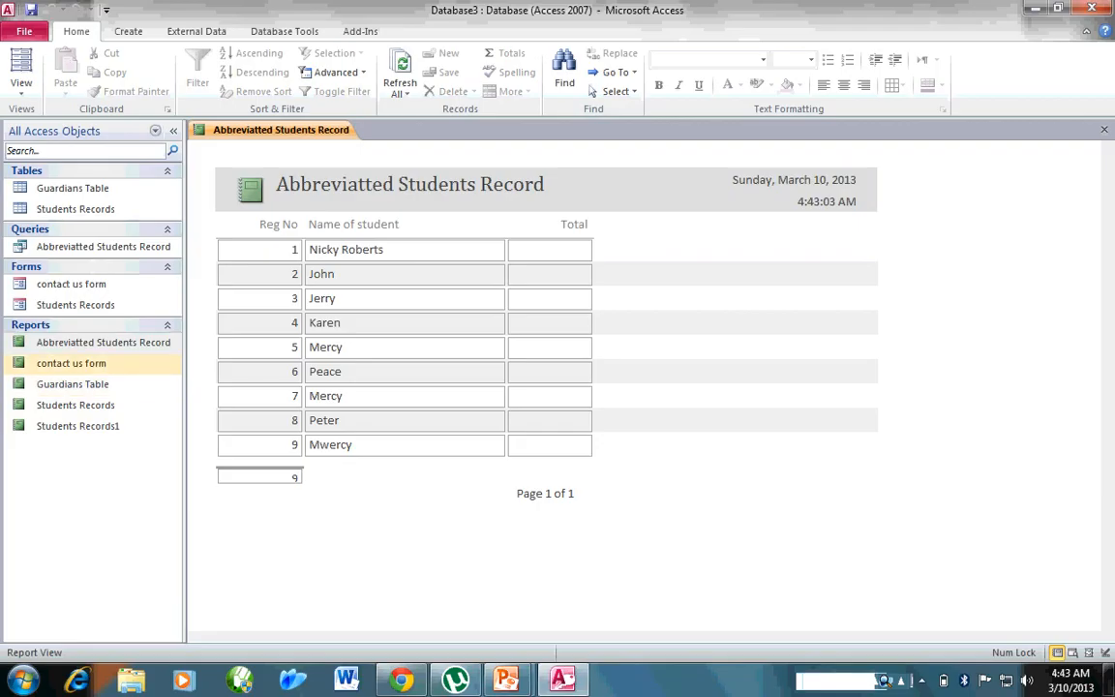
click(71, 362)
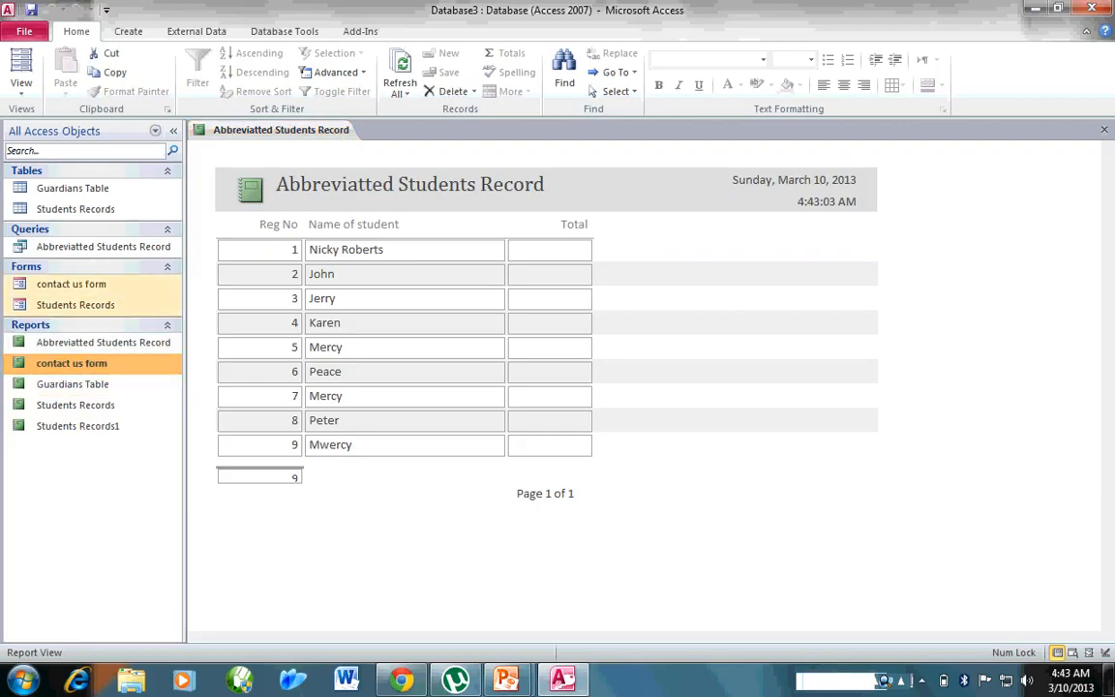
double_click(71, 283)
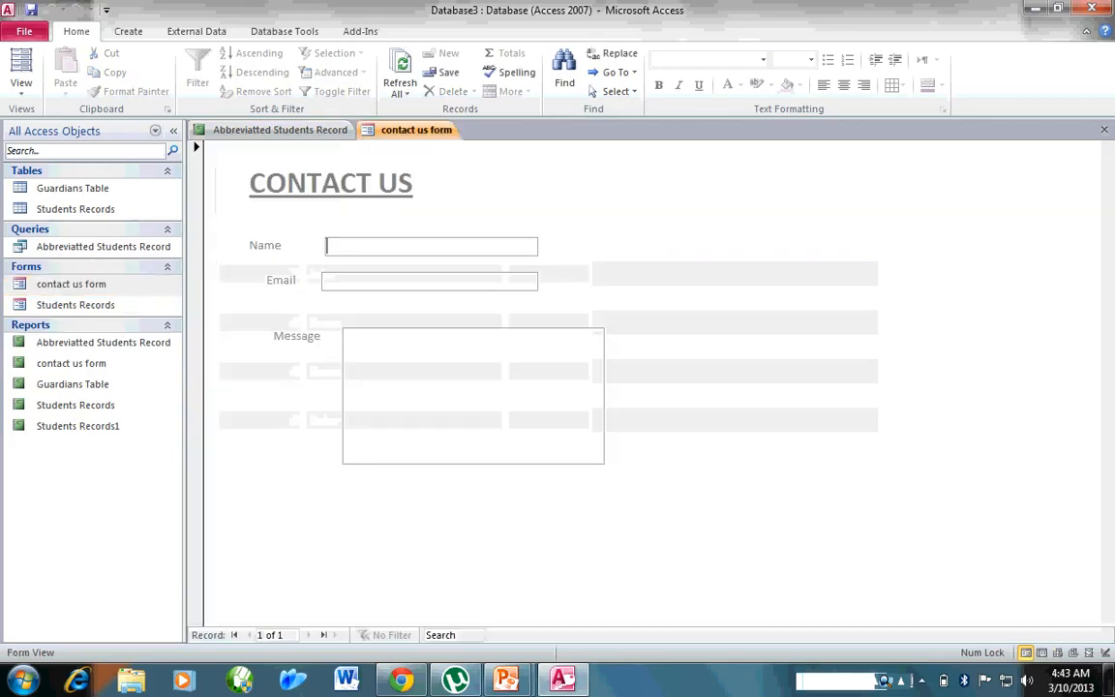
- Open the Guardians Table datasheet and create a new blank report in Design View
double_click(72, 188)
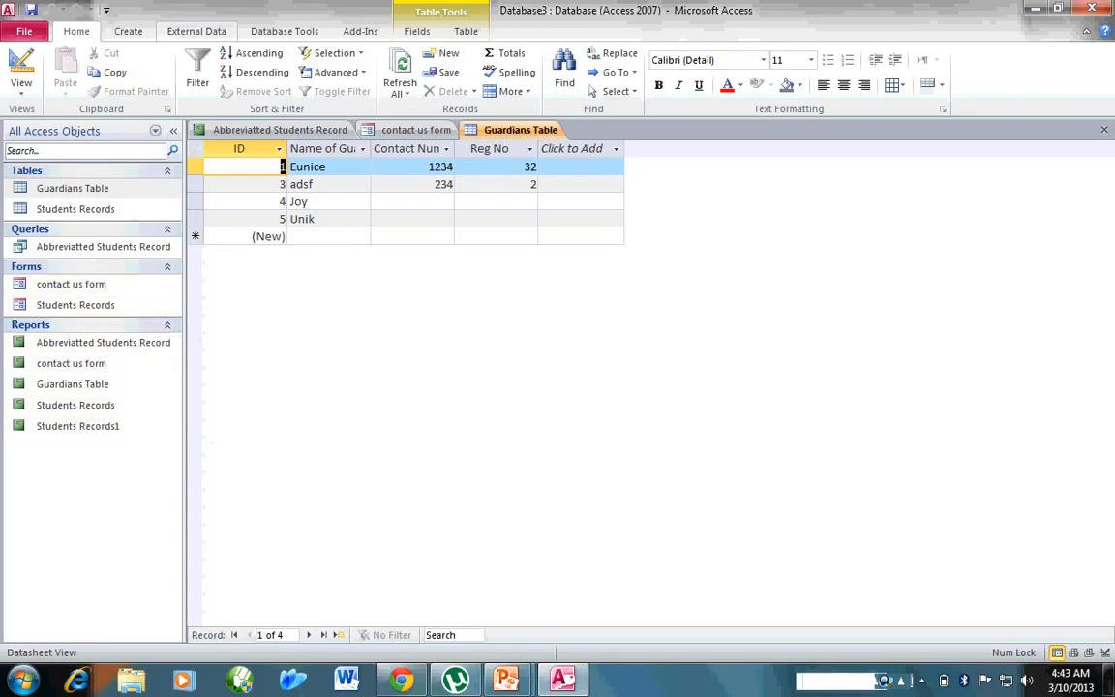
click(127, 31)
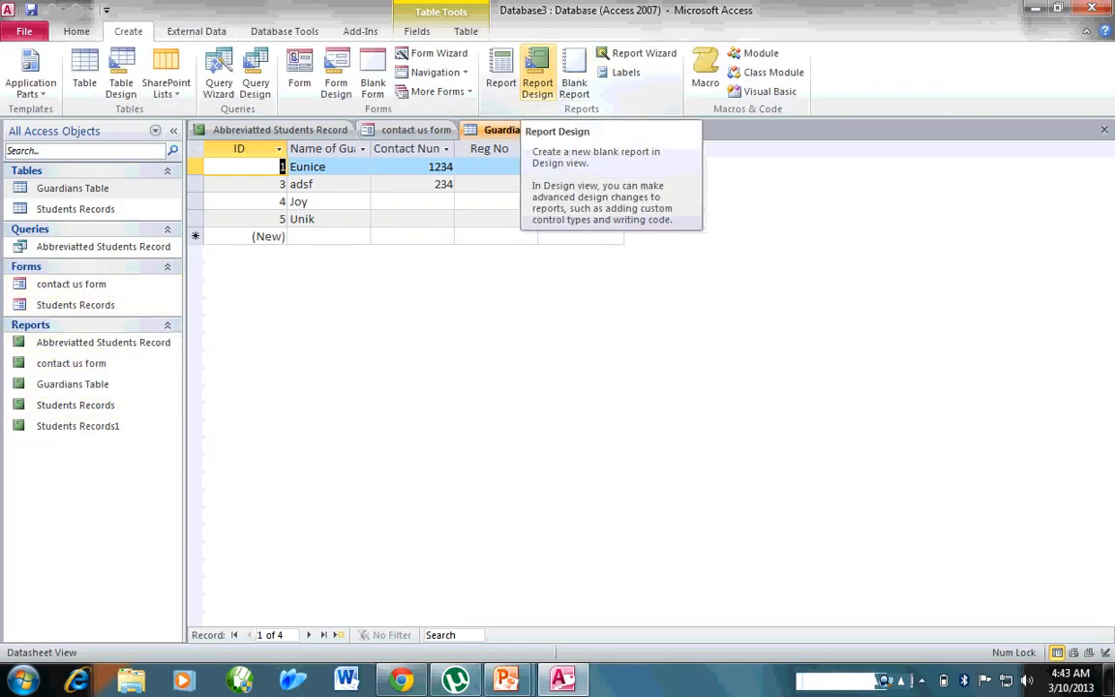
click(537, 77)
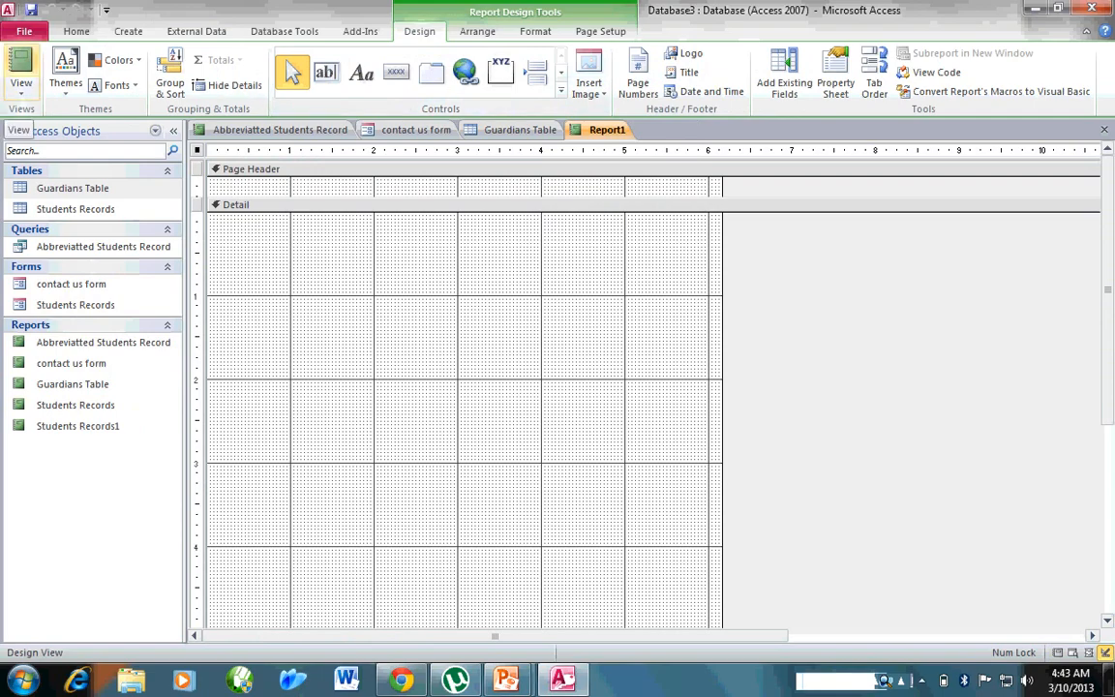
- Start the Report Wizard and include all fields of the Abbreviatted Students Record query: Reg No, Name of student and Total
click(128, 31)
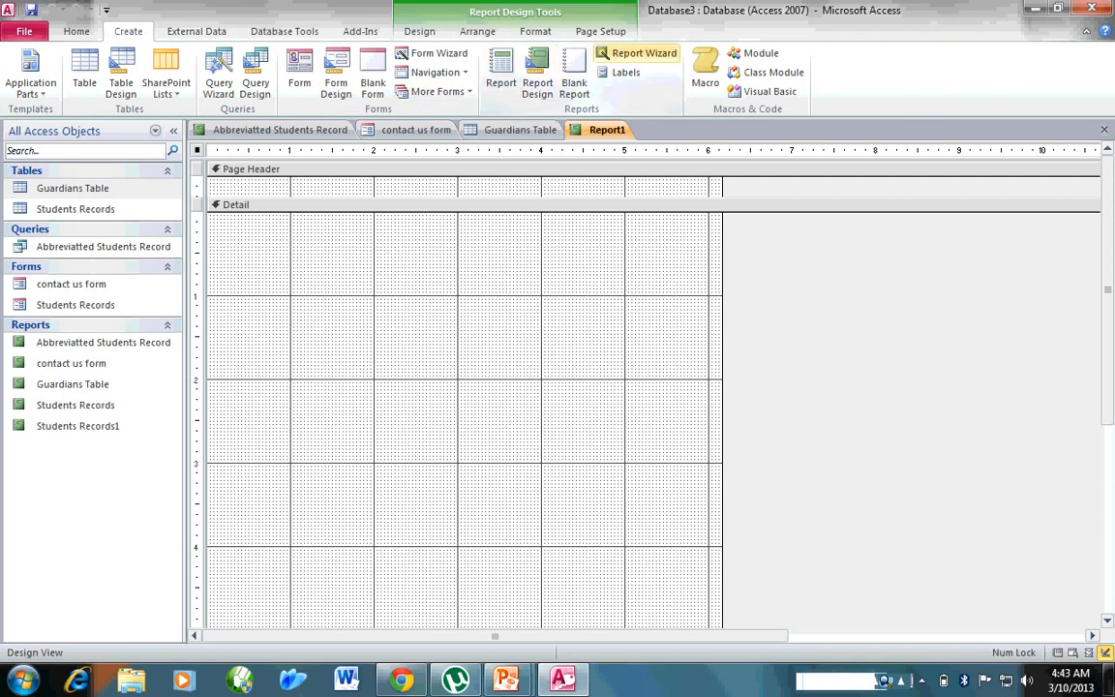
click(634, 53)
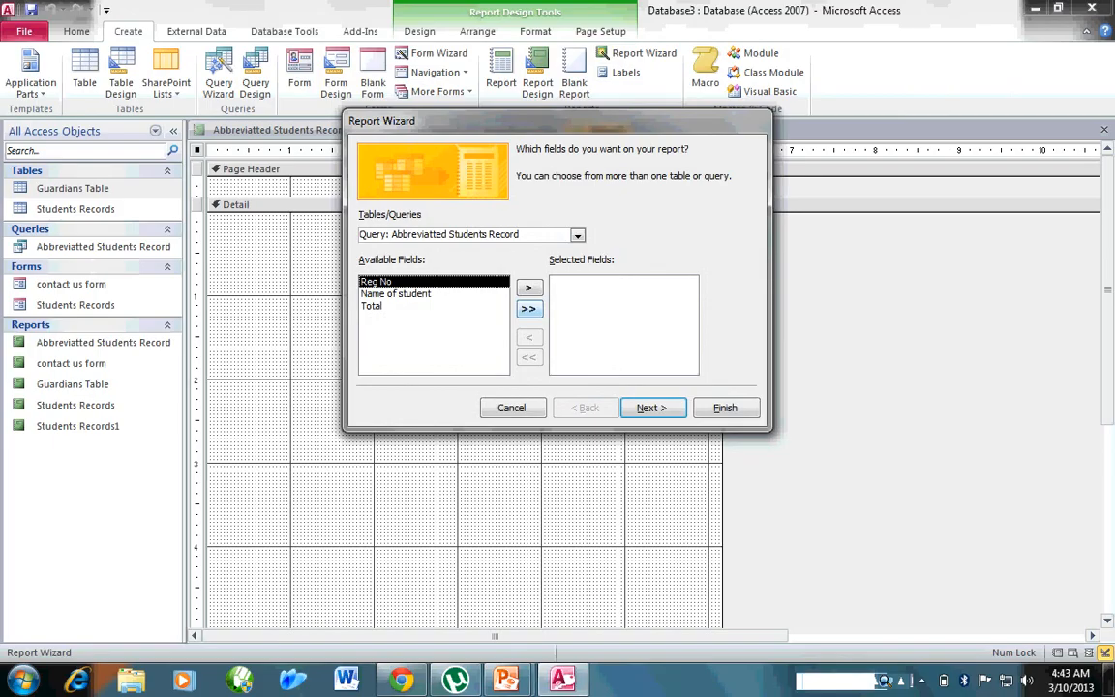
click(528, 308)
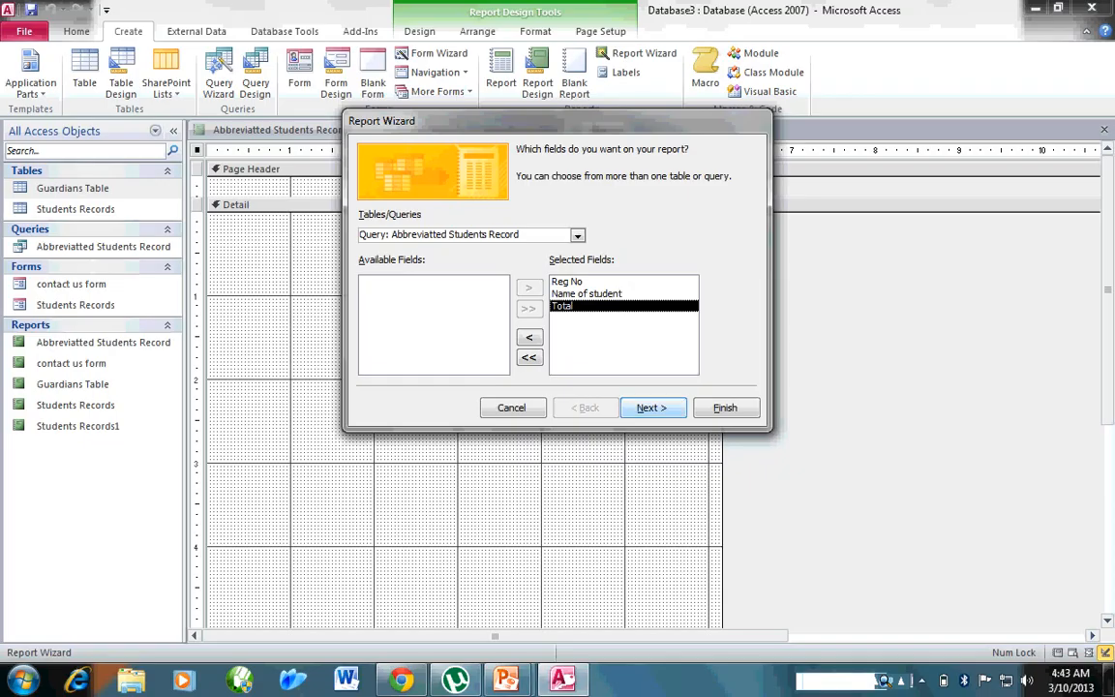
click(651, 407)
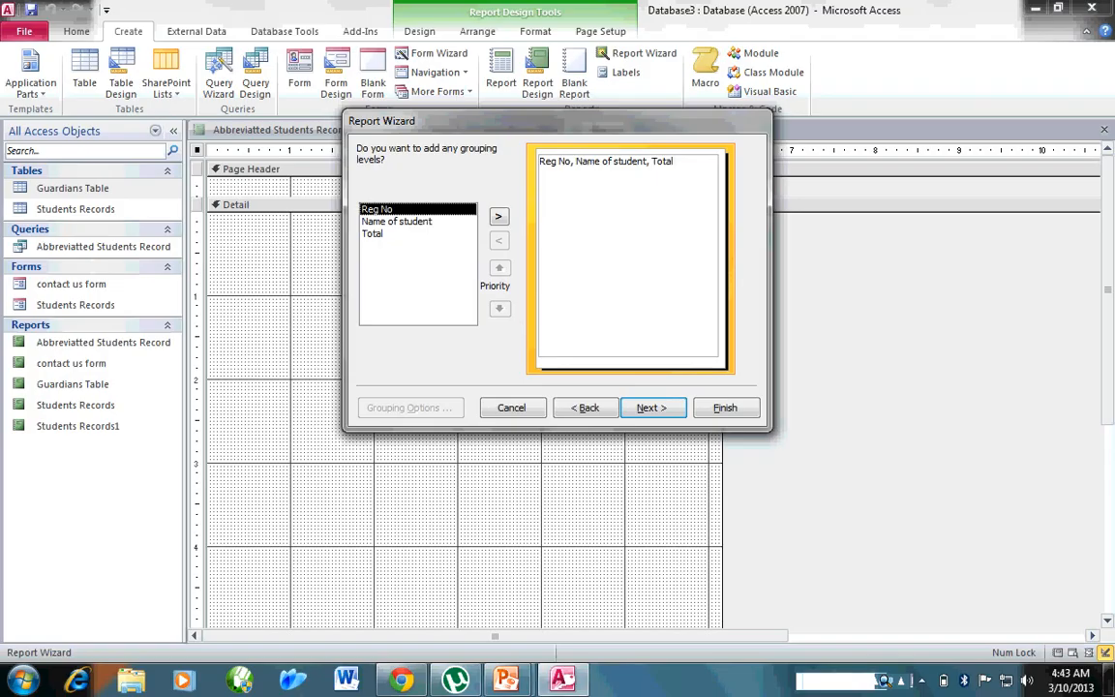
- Group the report by Reg No first and Name of student second, and continue to the sorting options
click(498, 216)
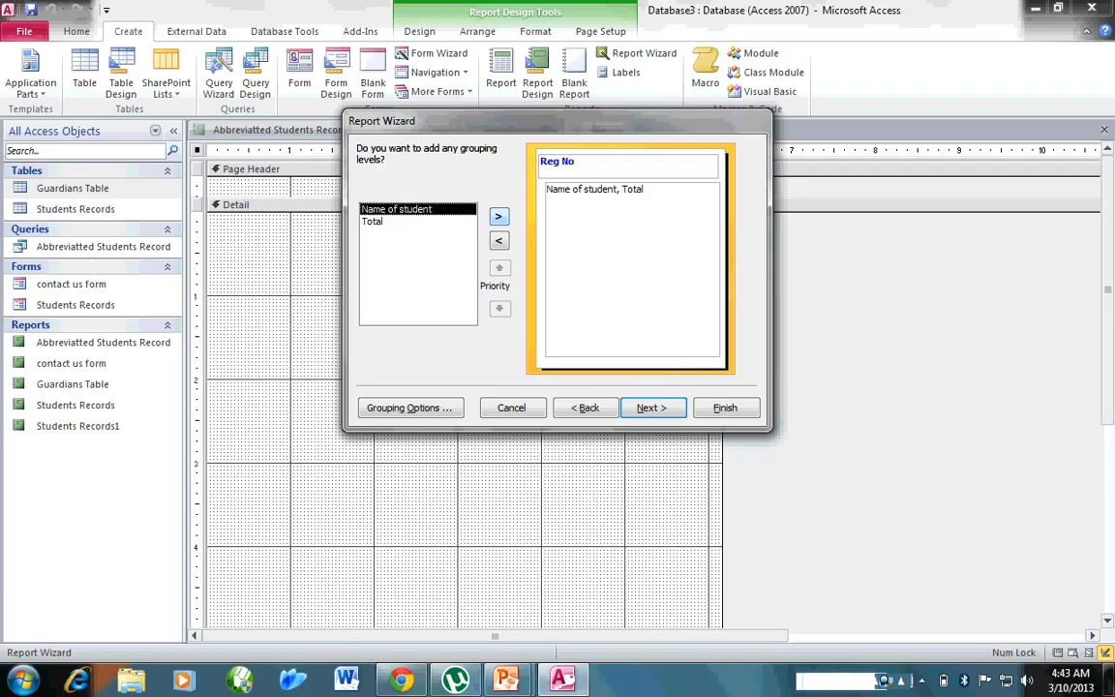
click(498, 216)
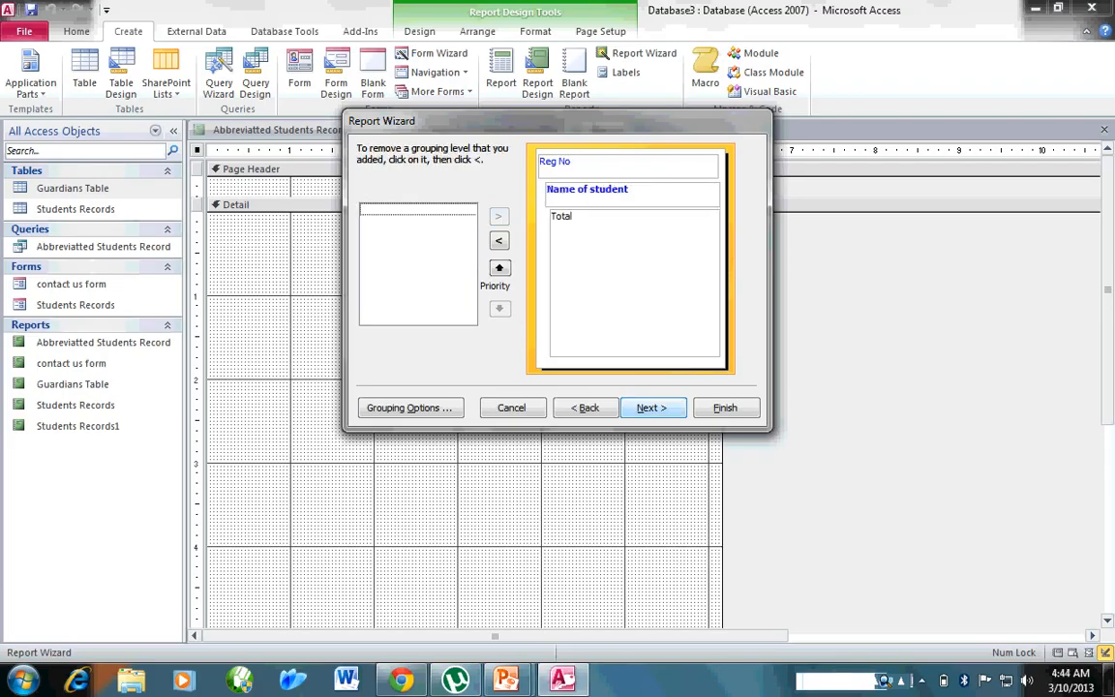
click(651, 408)
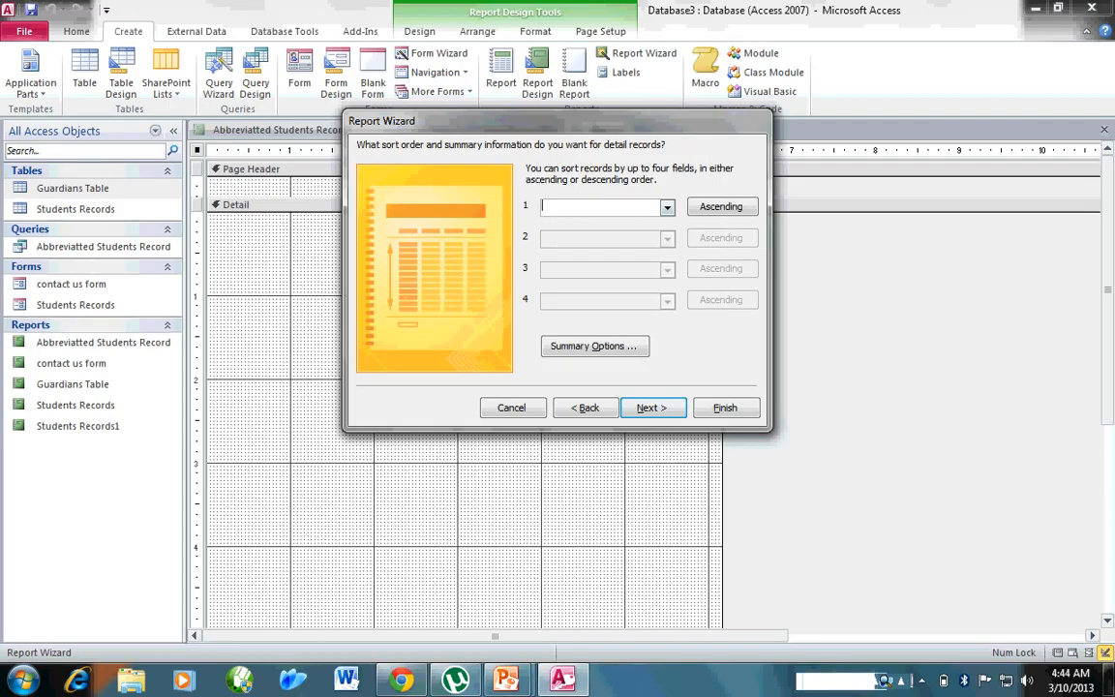
click(666, 207)
key(Down)
key(Up)
key(Down)
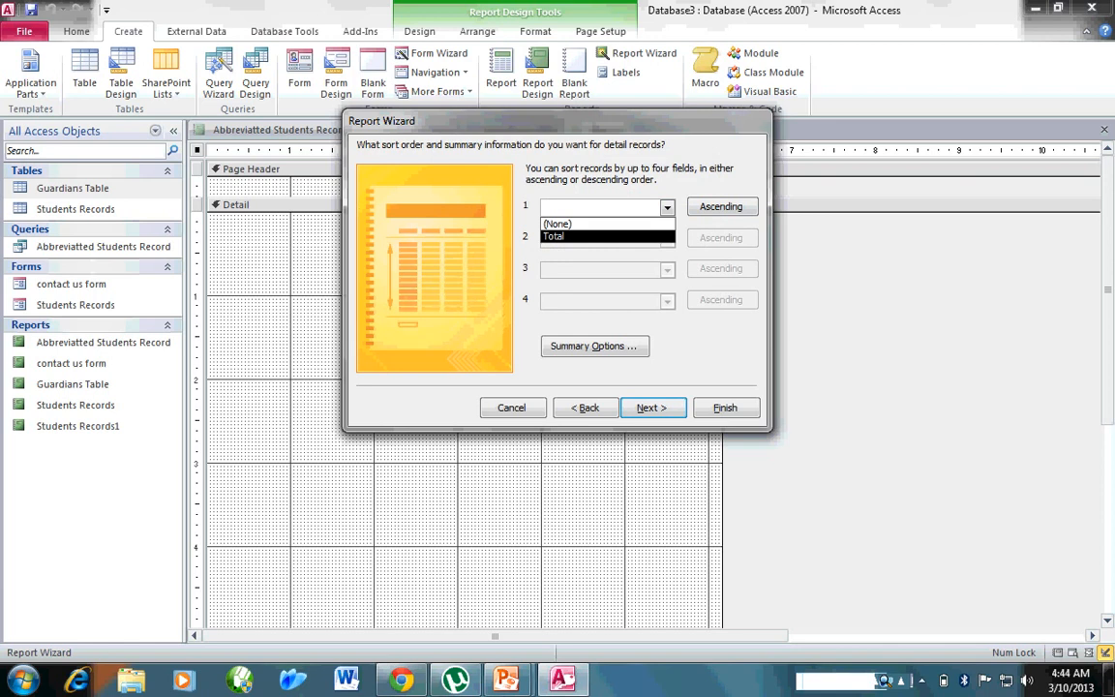
key(Return)
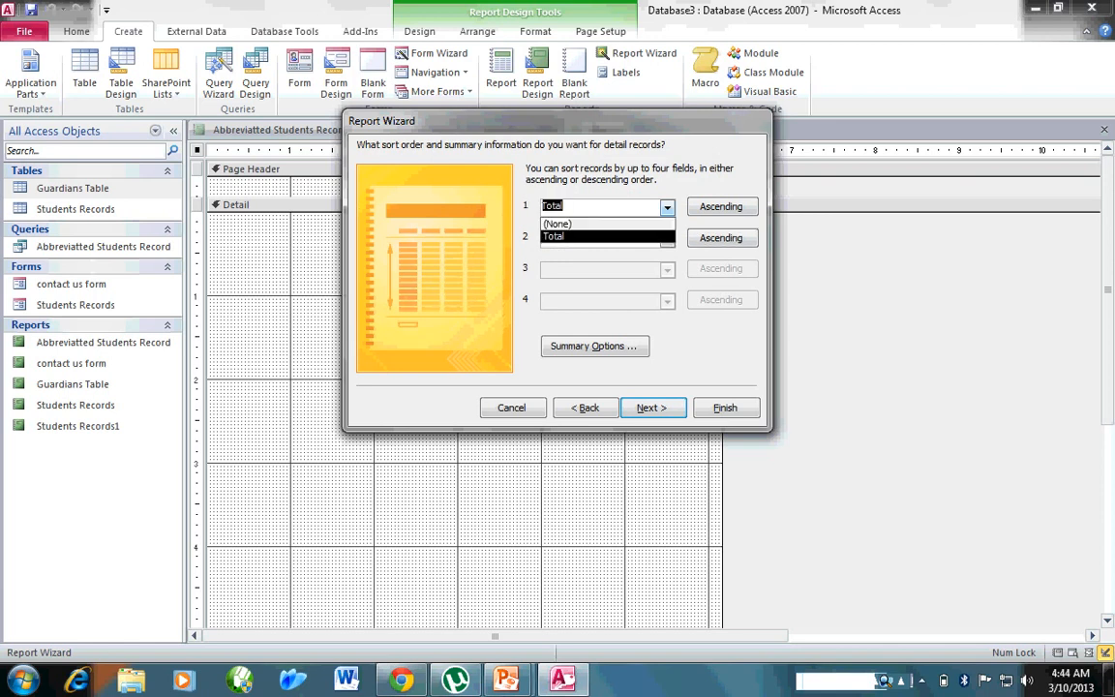
key(BackSpace)
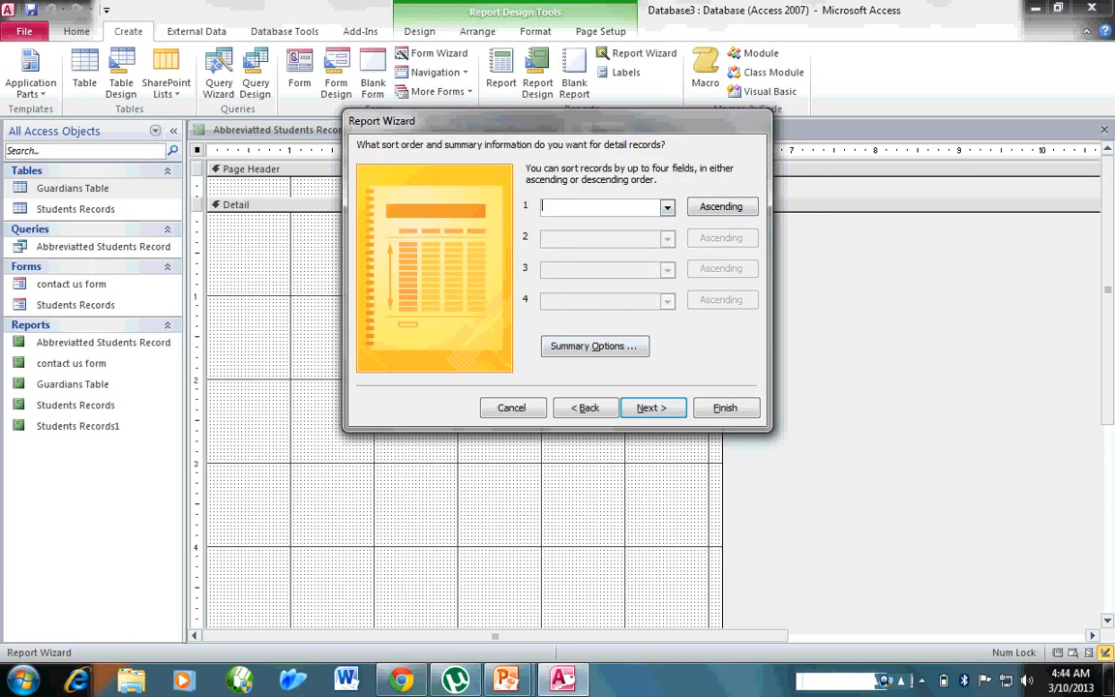
- Skip sorting, choose the Outline layout with Landscape orientation, and finish the report under its proposed title in preview
key(Return)
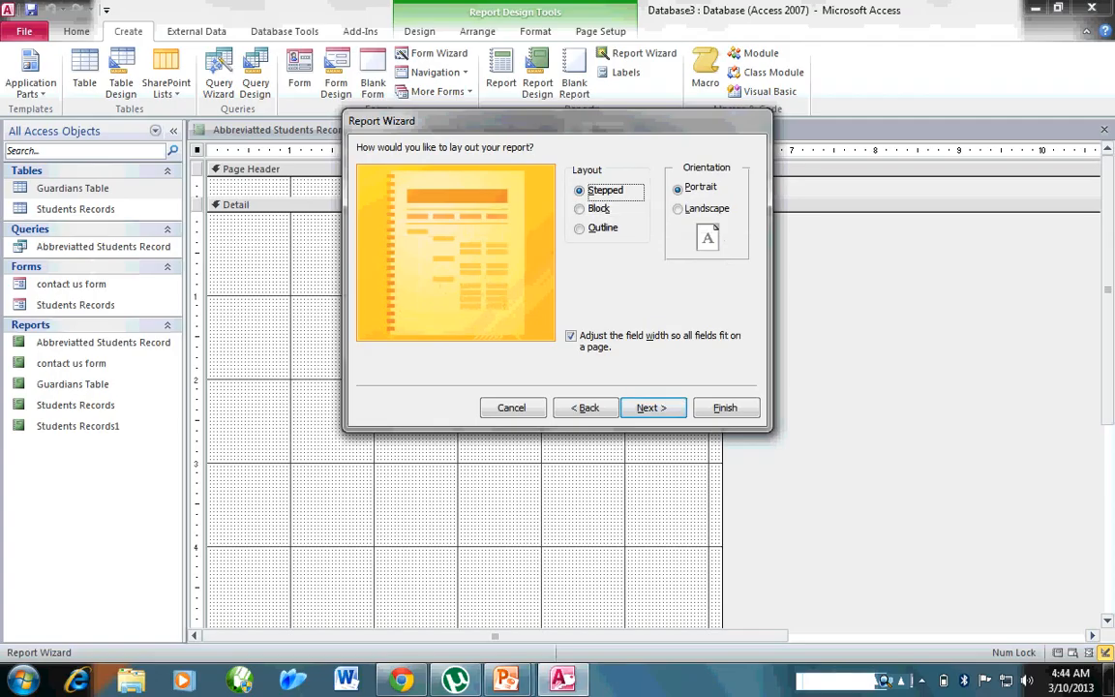
key(alt+l)
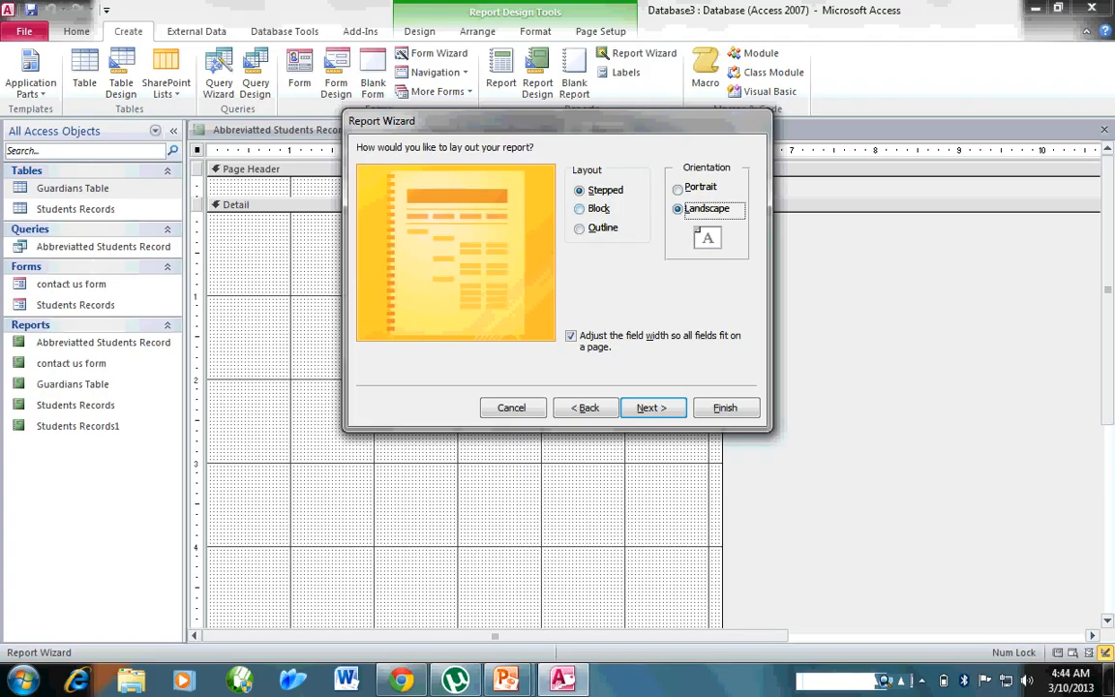
key(alt+k)
key(alt+o)
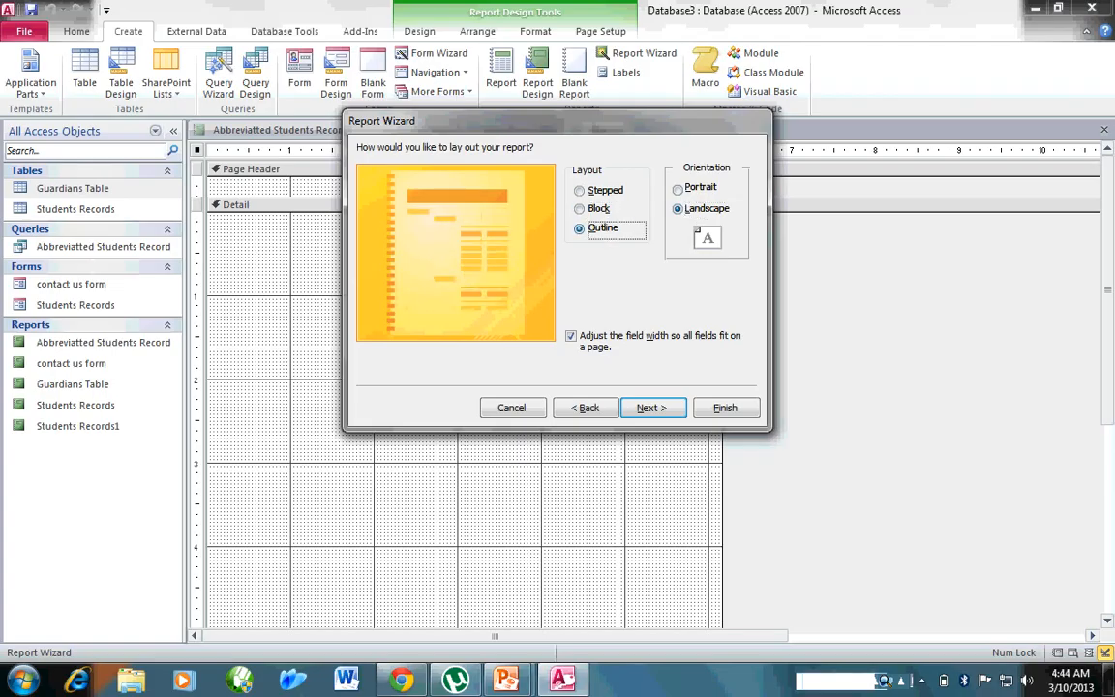
key(alt+n)
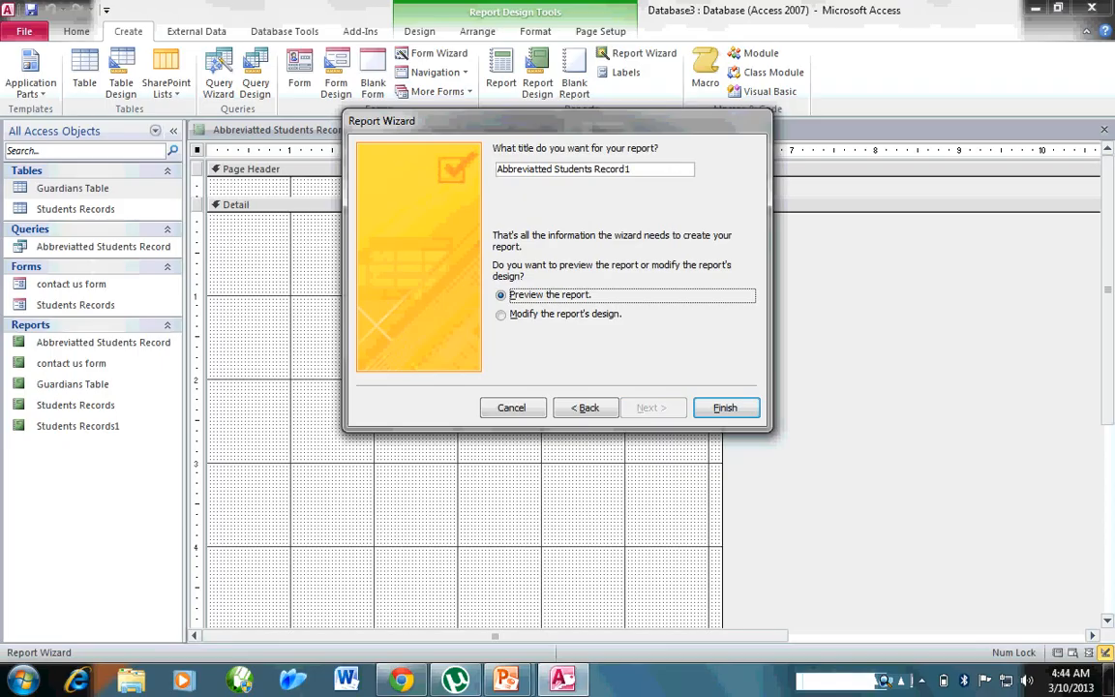
key(alt+f)
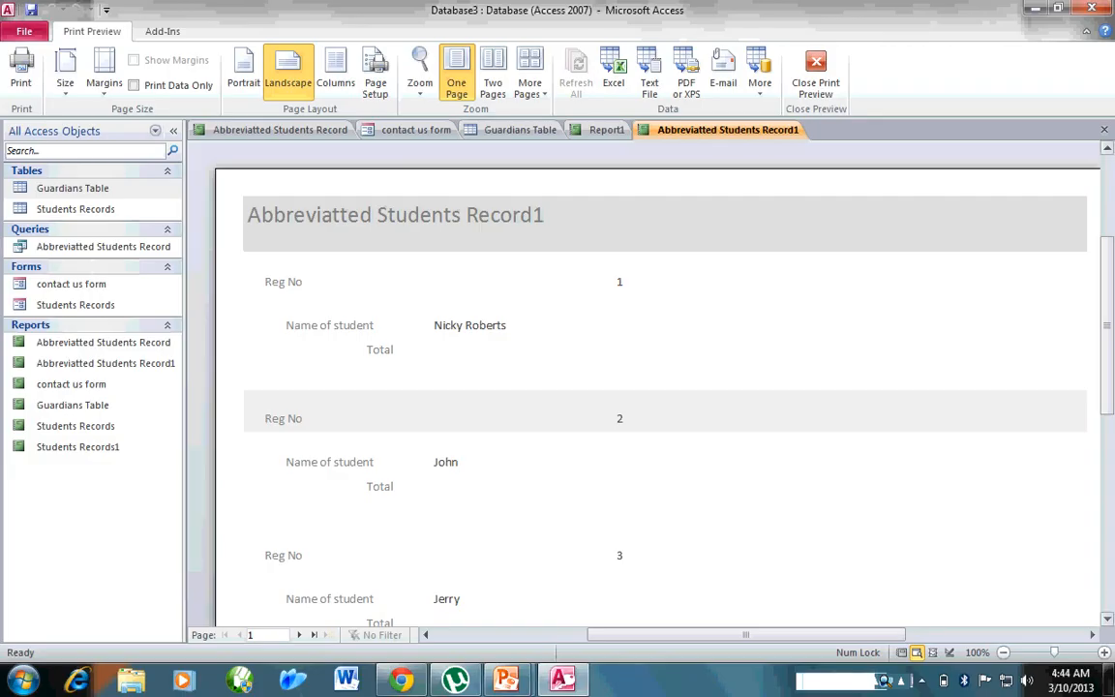
- Examine the previewed Abbreviatted Students Record1 report from its title to the page footer
scroll(658, 387, down, 5)
scroll(658, 387, up, 2)
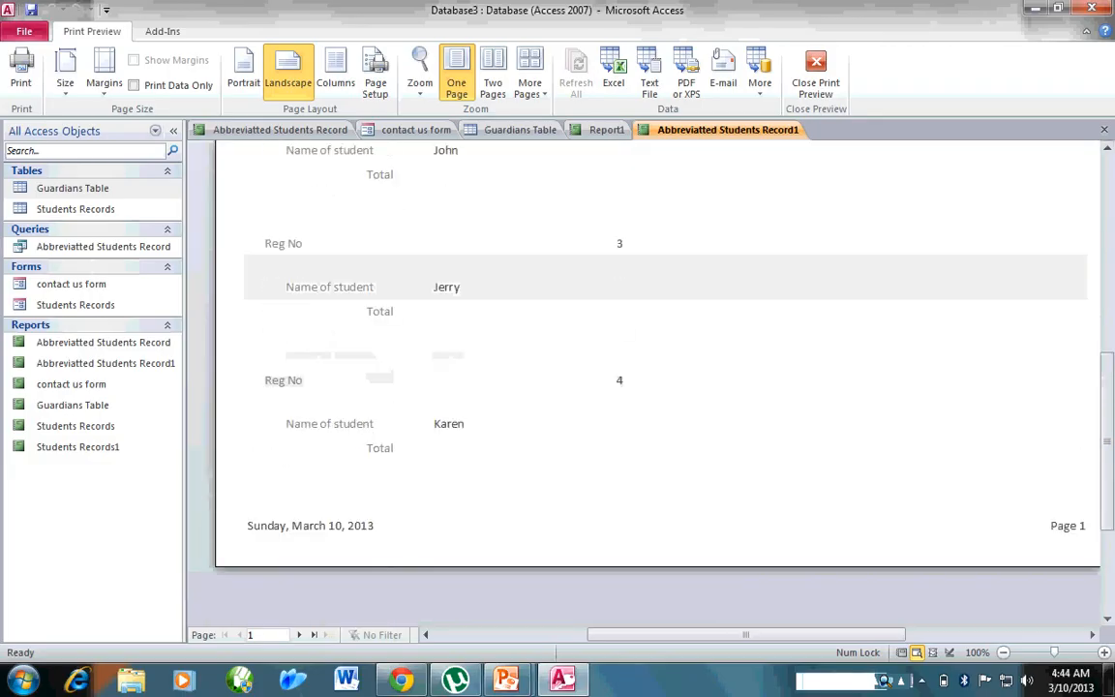
scroll(658, 387, up, 10)
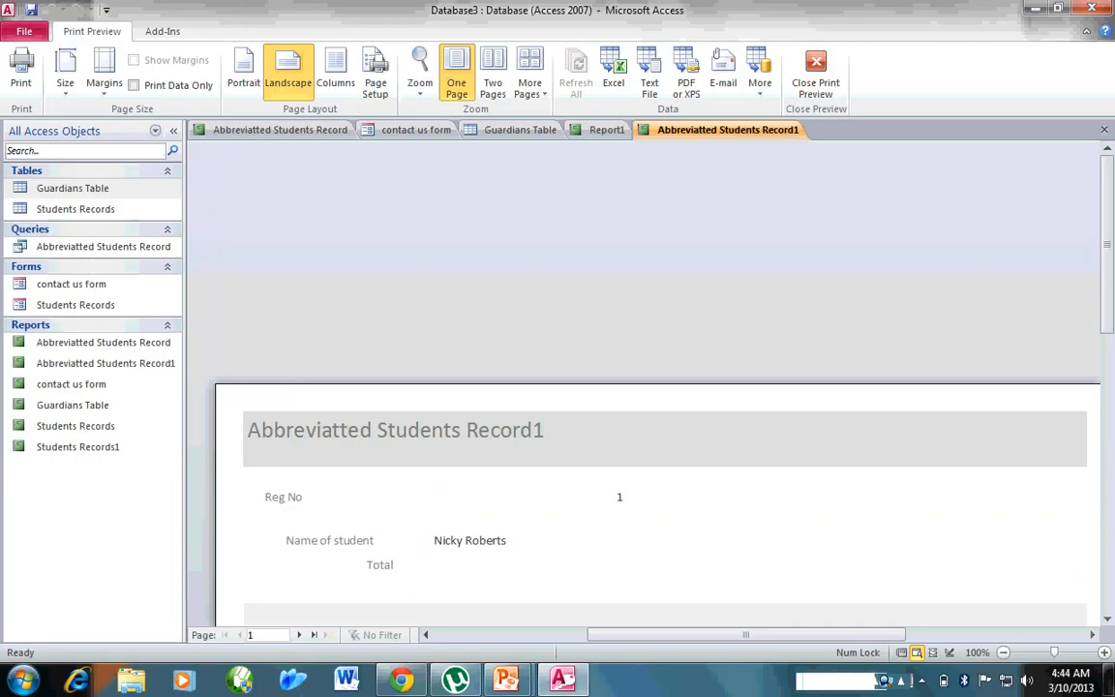
scroll(658, 387, down, 5)
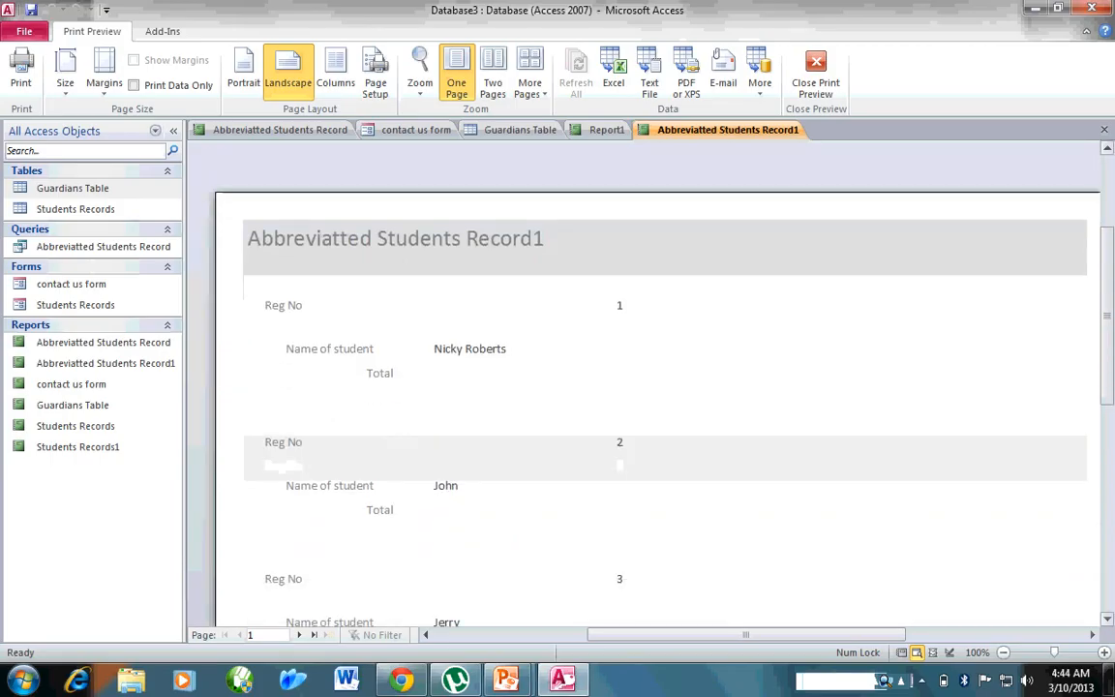
scroll(658, 387, down, 1)
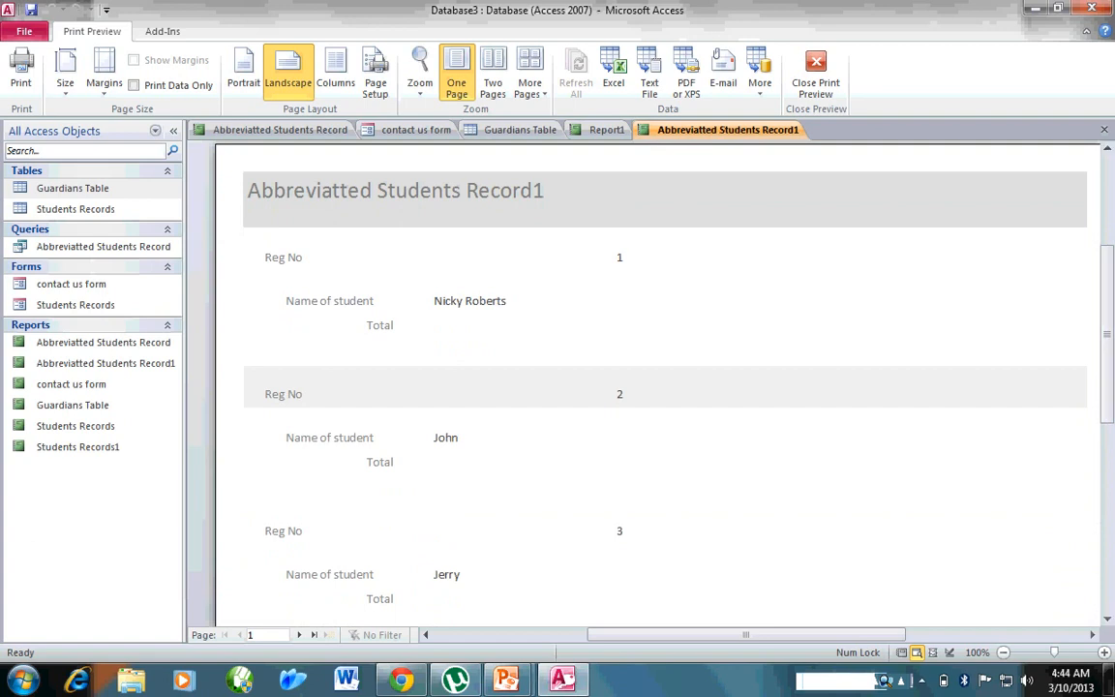
scroll(658, 387, down, 5)
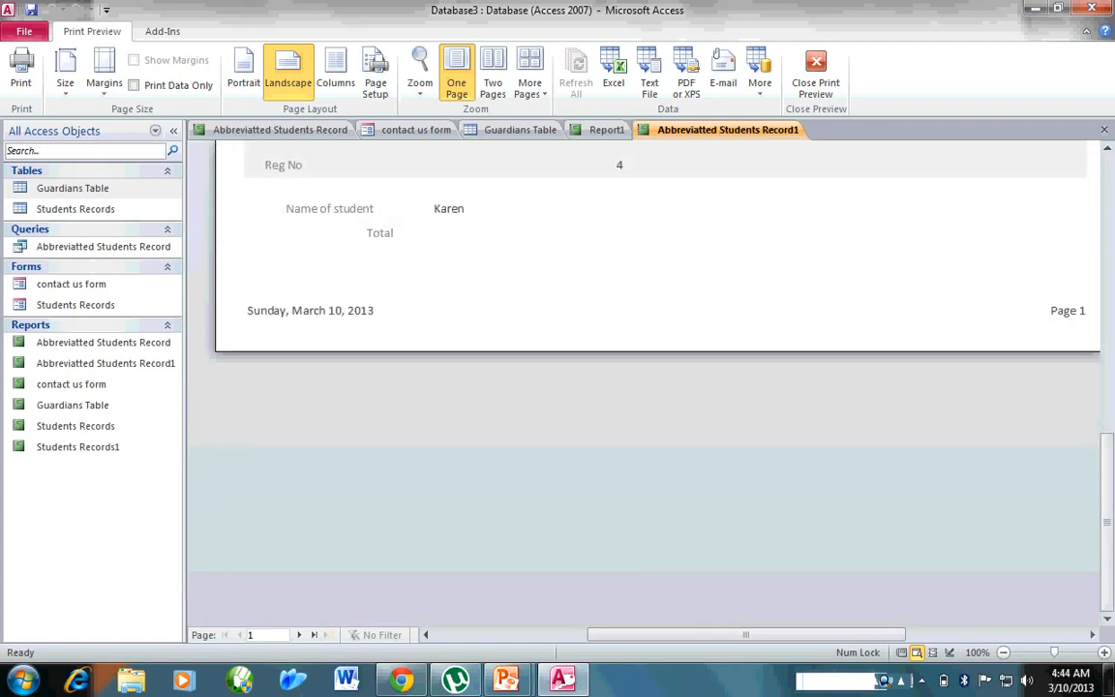
scroll(657, 387, up, 5)
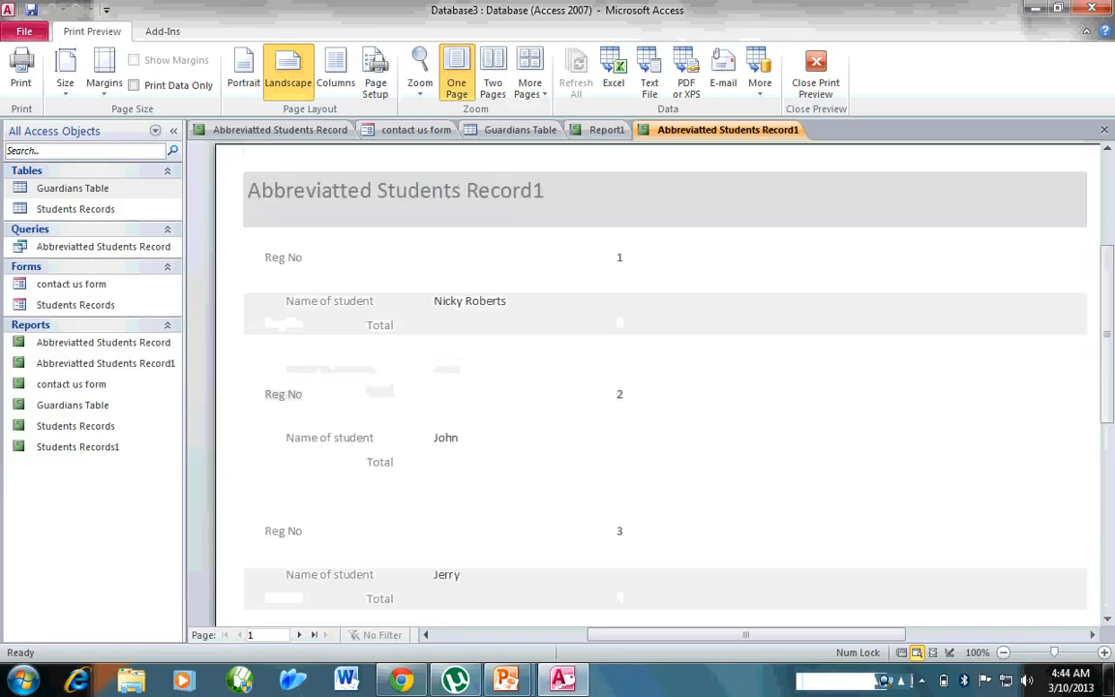